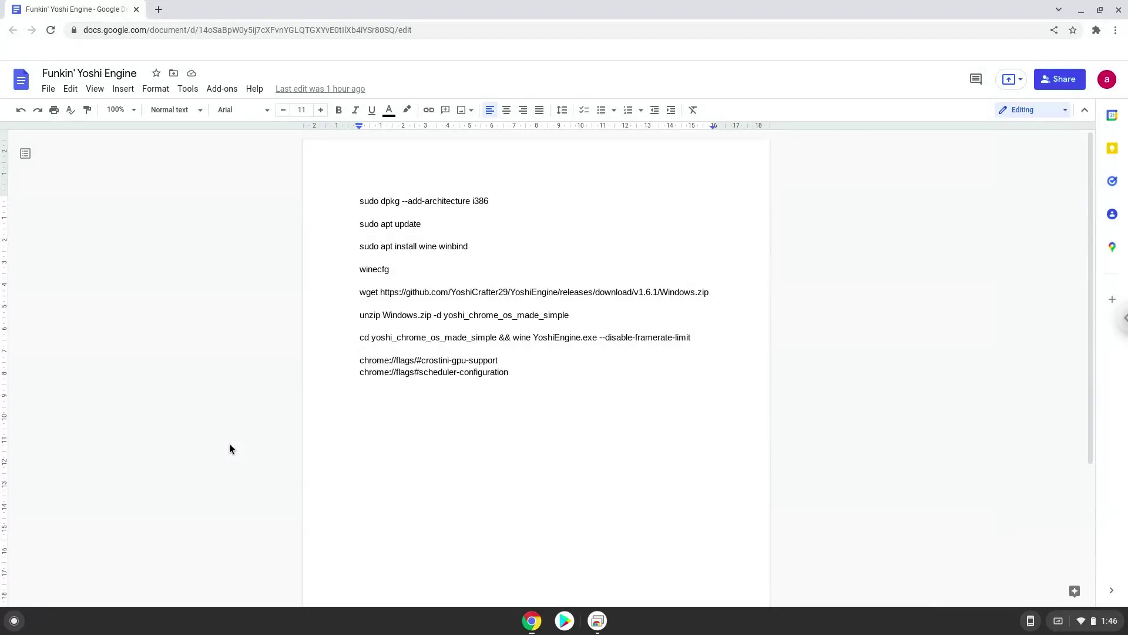
Step: Open the chrome://flags/#crostini-gpu-support address copied from the document and set Crostini GPU Support to Enabled
double_click(405, 361)
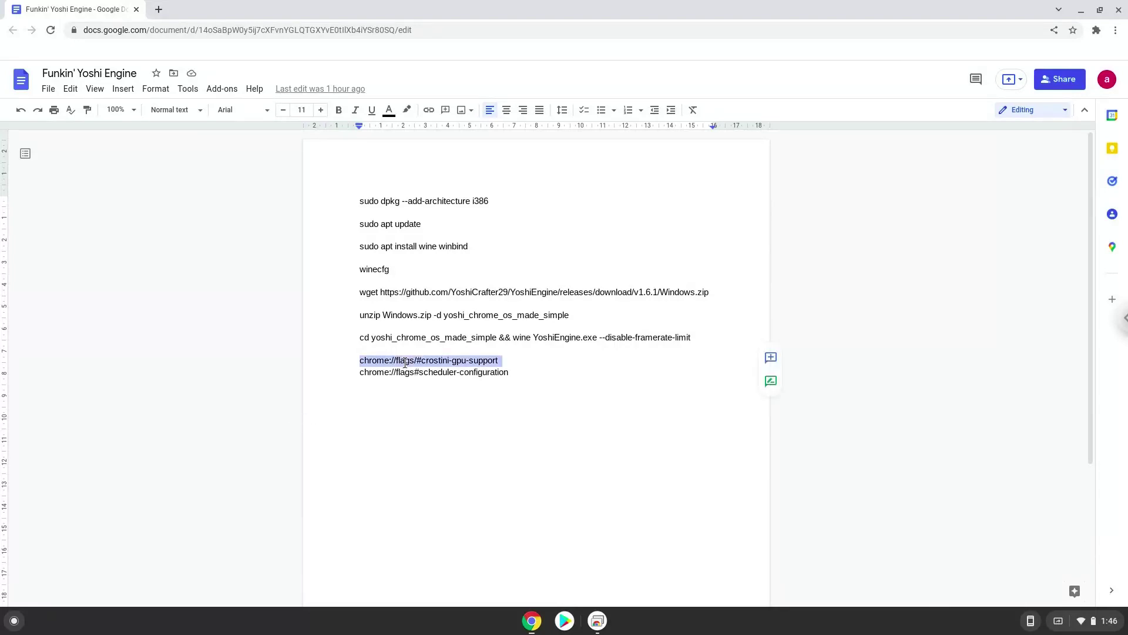
right_click(406, 362)
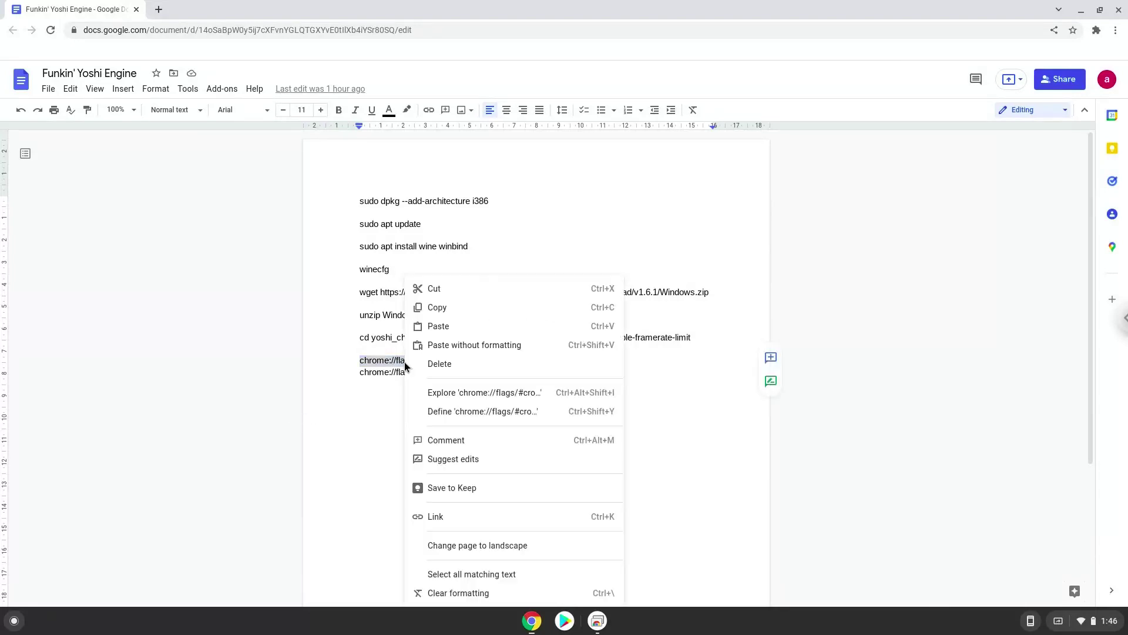
click(448, 307)
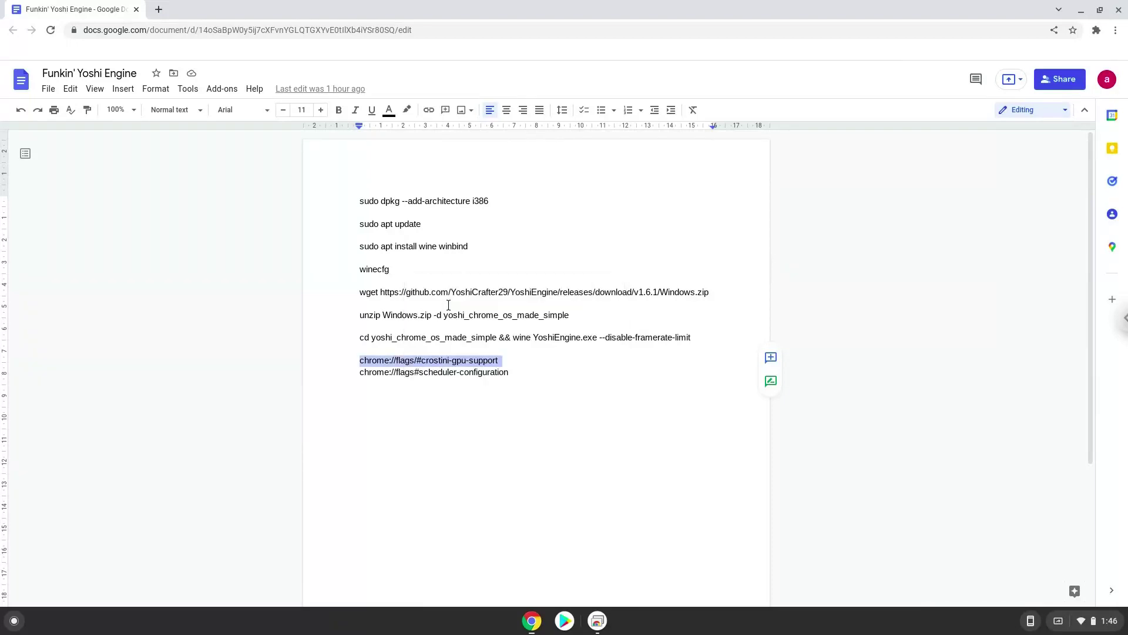
click(158, 10)
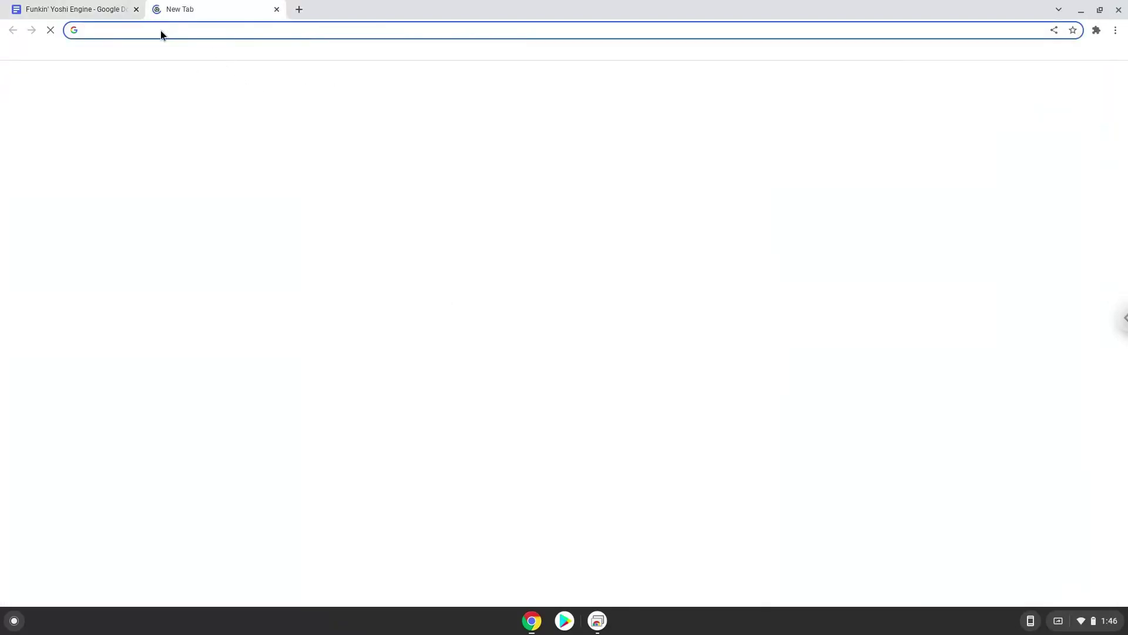
right_click(161, 33)
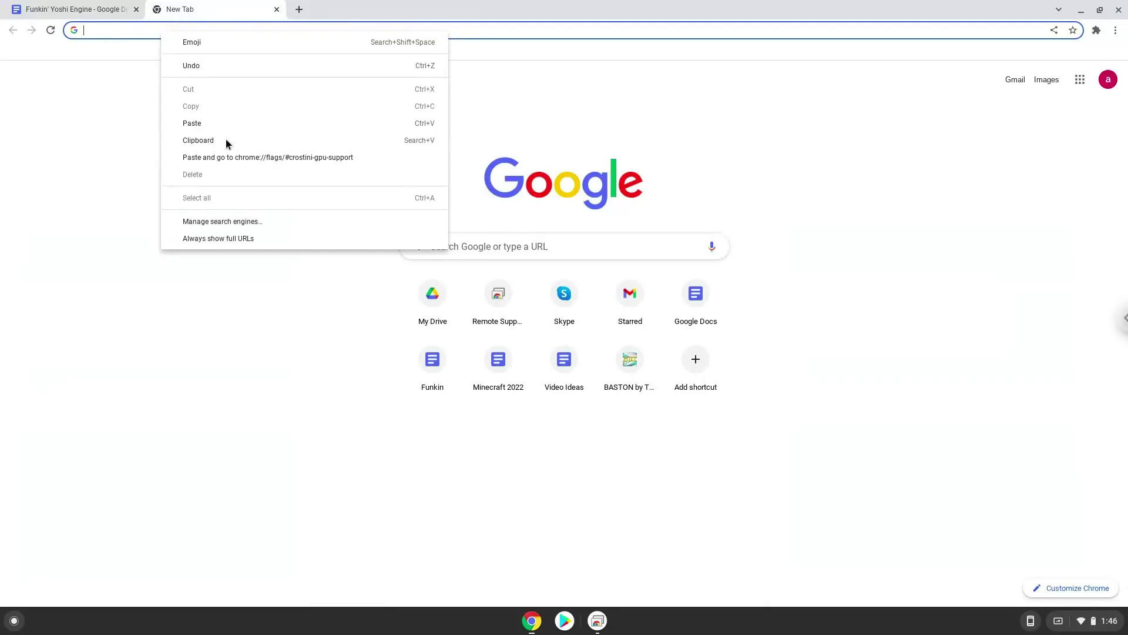
click(234, 157)
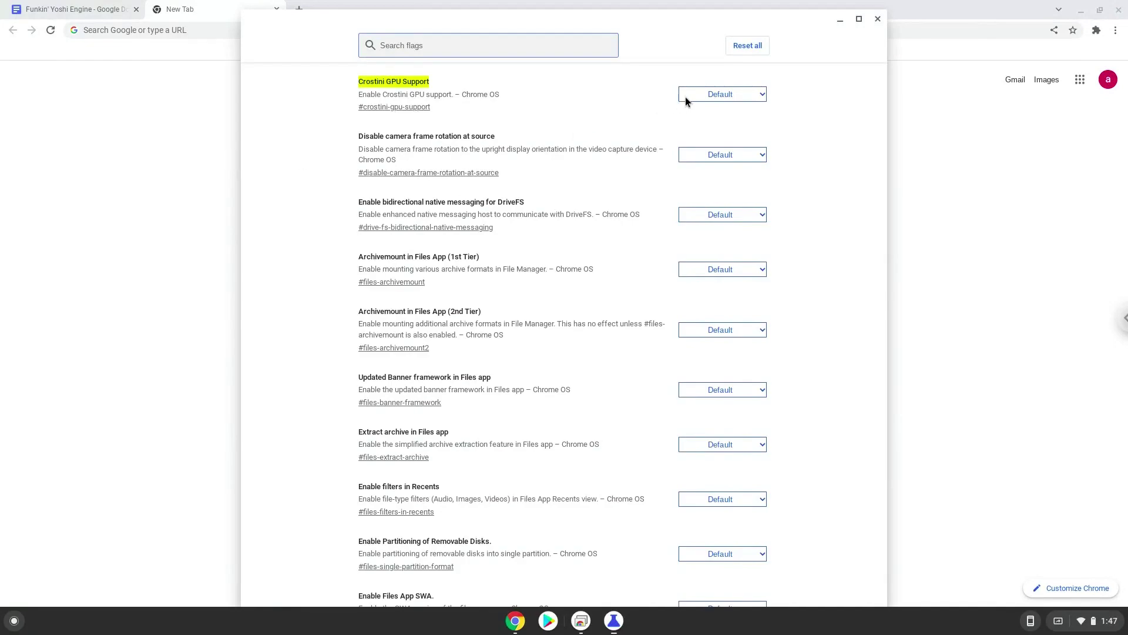
click(694, 96)
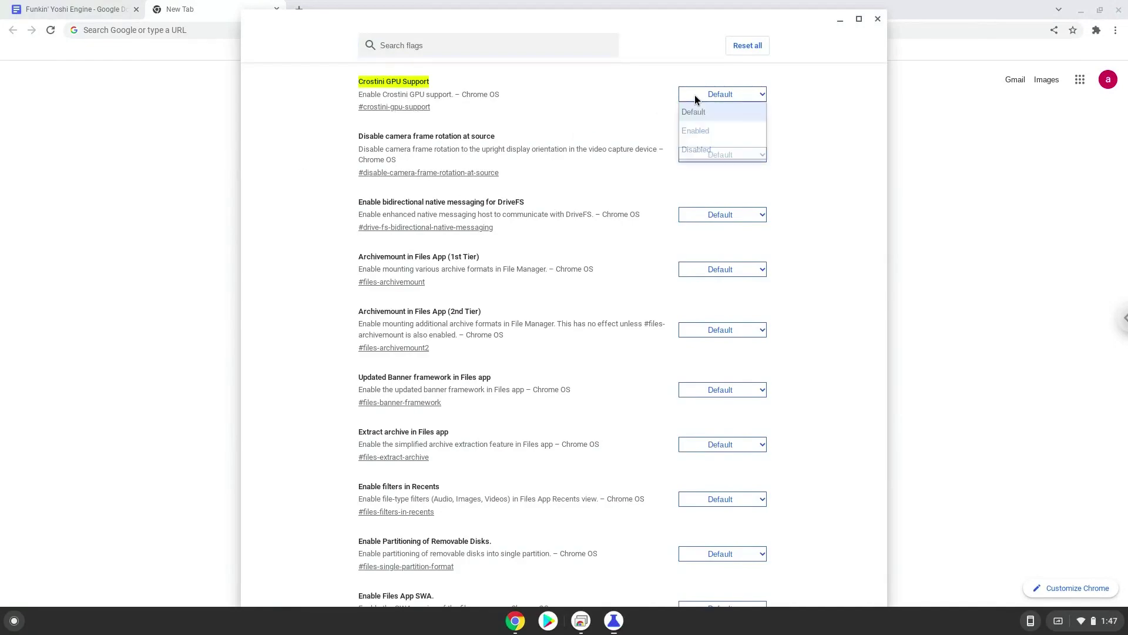
click(696, 132)
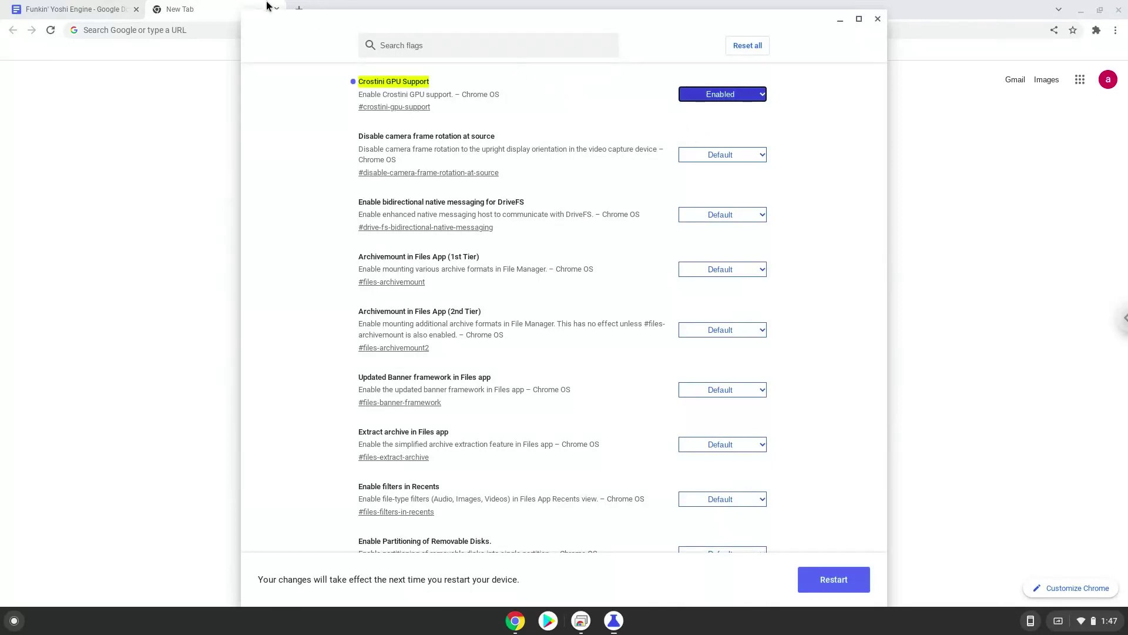
Step: Copy the chrome://flags#scheduler-configuration address from the document and open it from the new browser tab
click(76, 7)
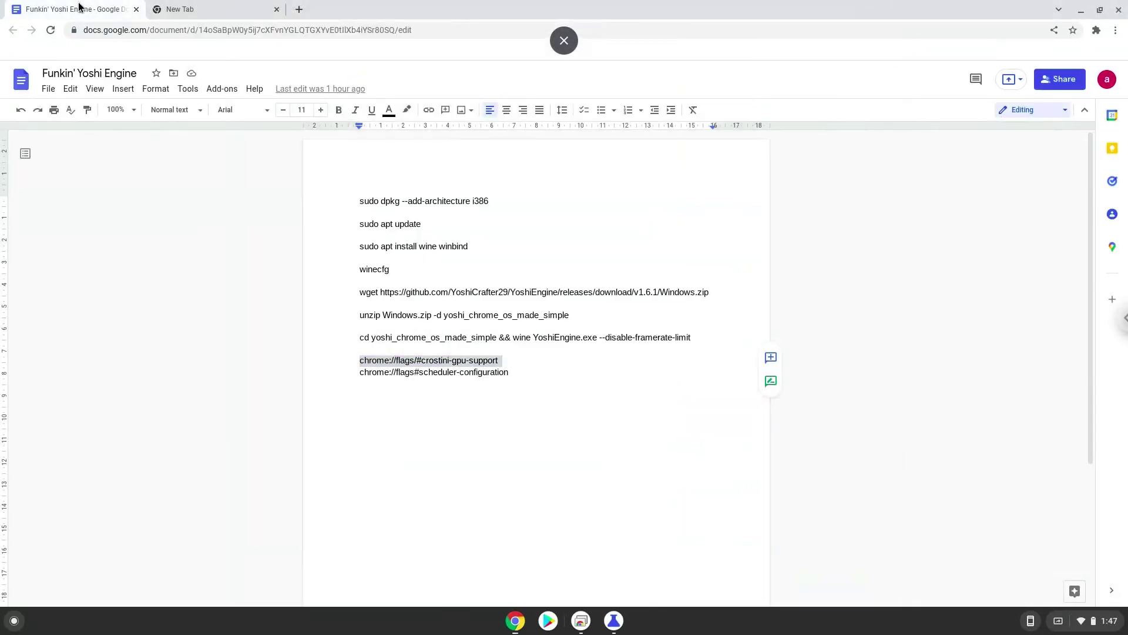
double_click(371, 371)
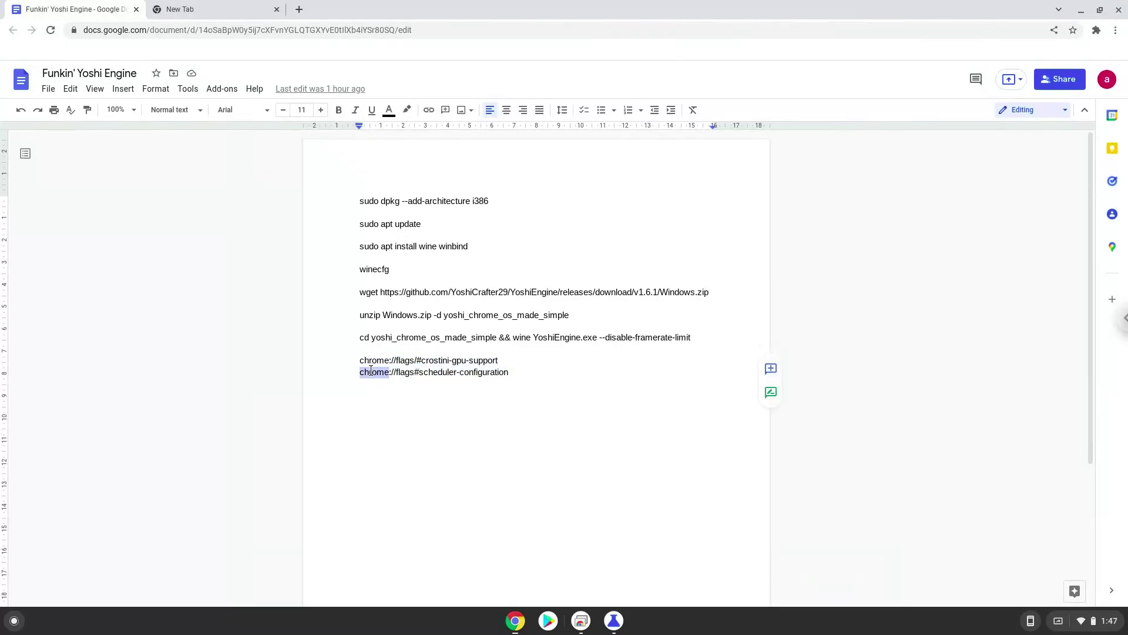
triple_click(371, 371)
right_click(371, 371)
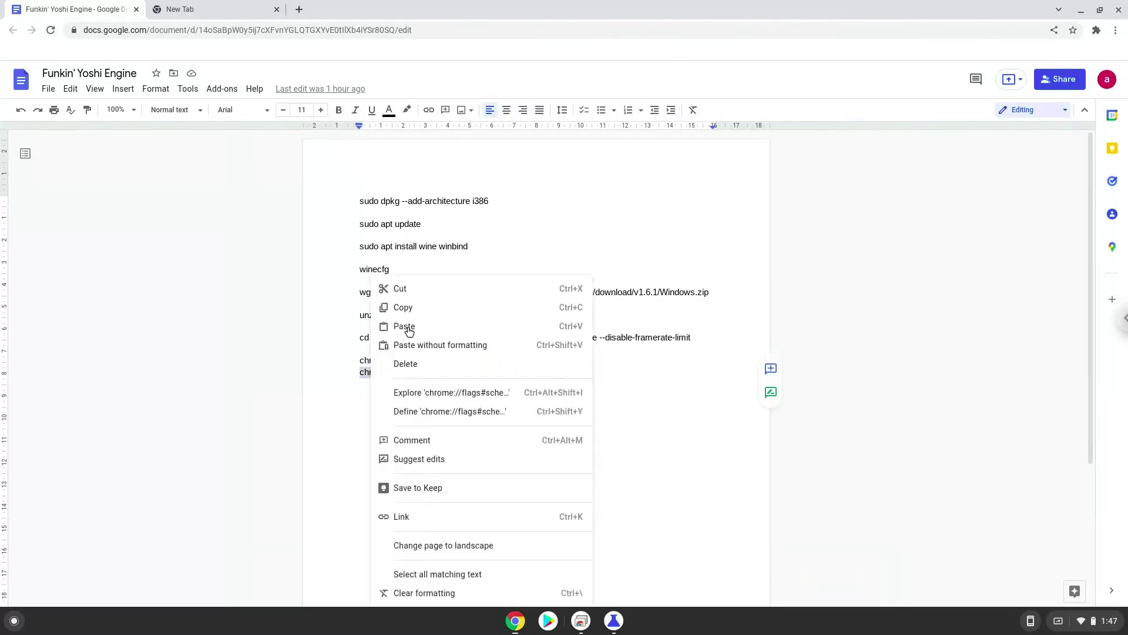
click(420, 307)
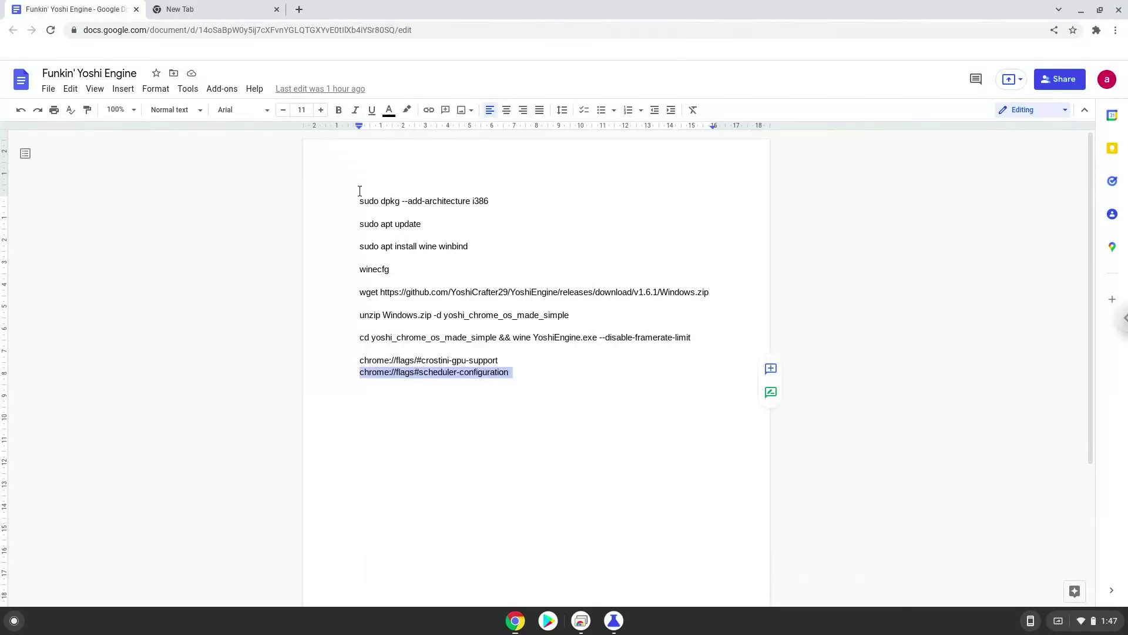
click(191, 13)
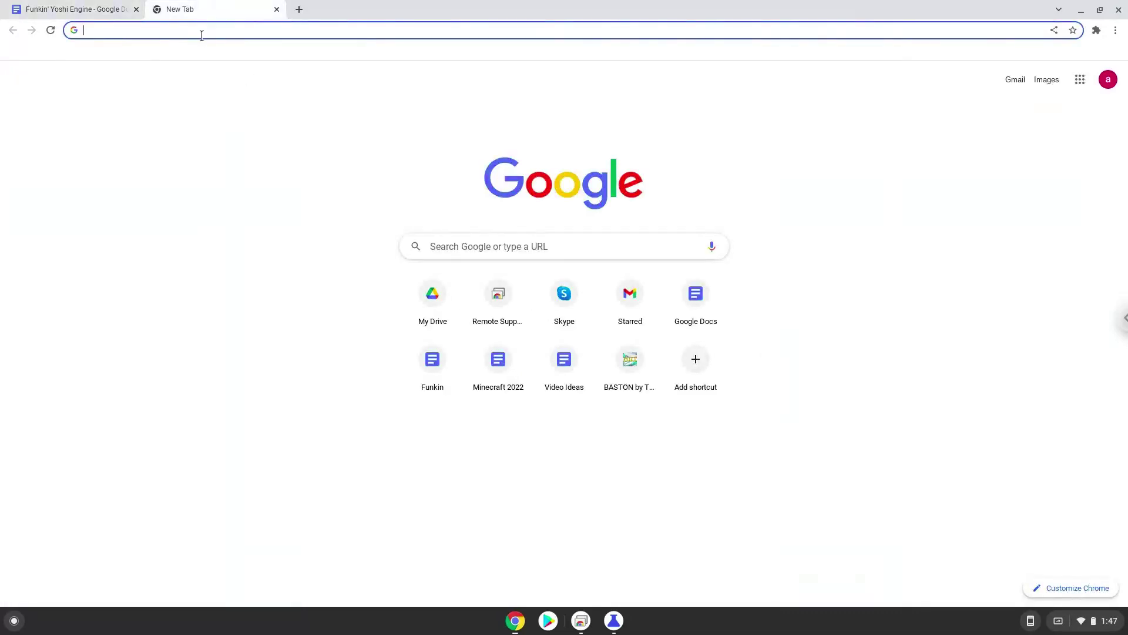
right_click(202, 36)
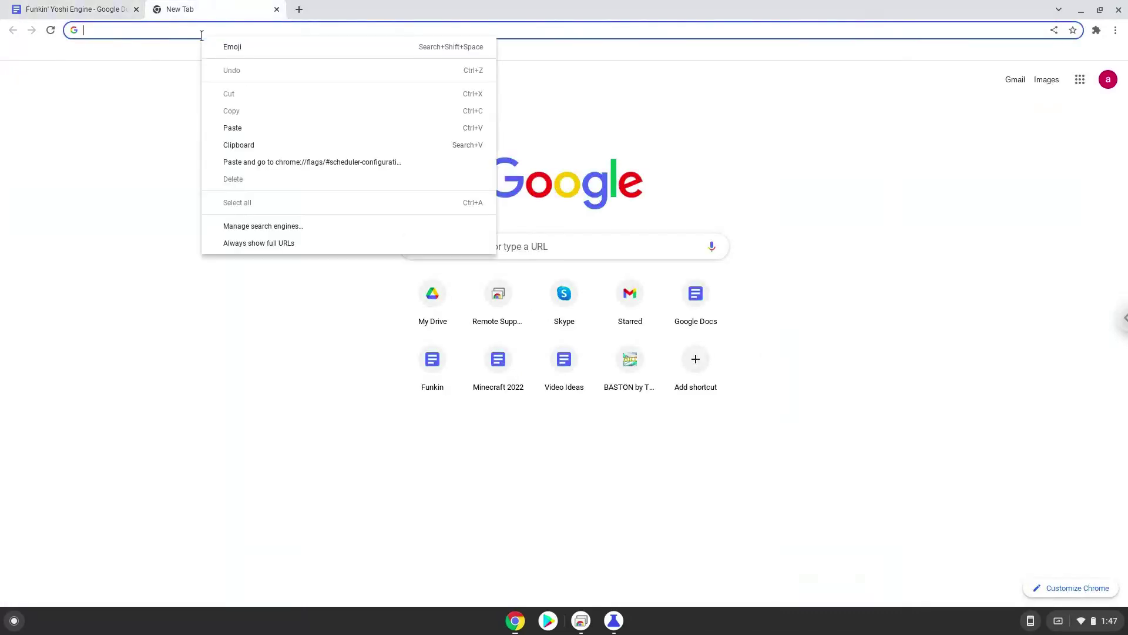
click(270, 163)
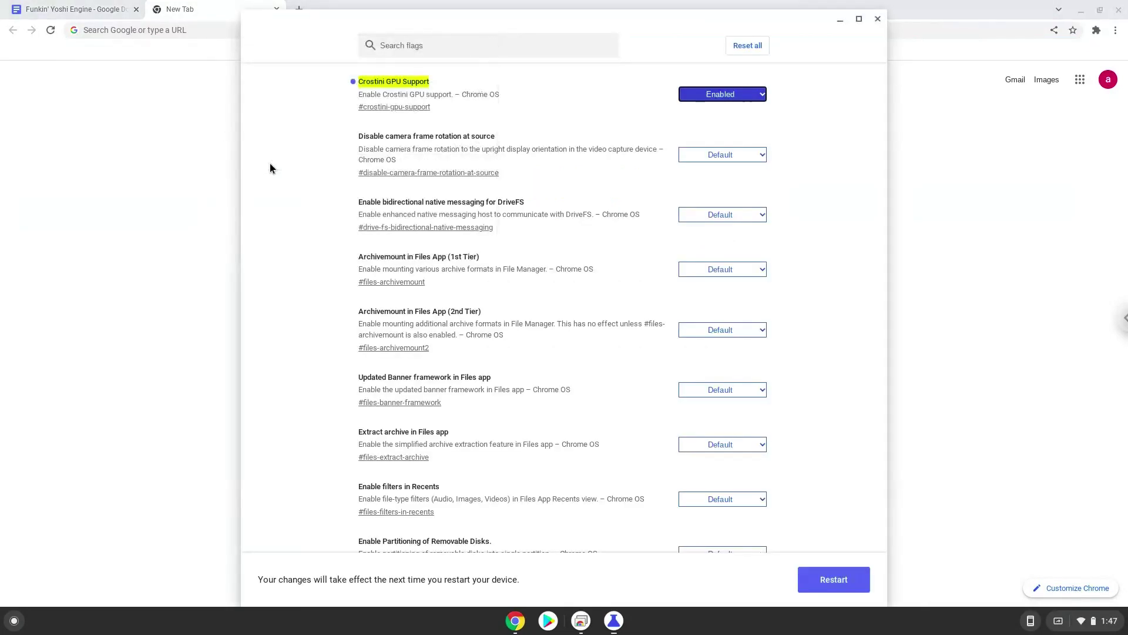
Step: Set Scheduler Configuration to "Enables Hyper-Threading on relevant CPUs" and restart the device to apply the flags
click(736, 98)
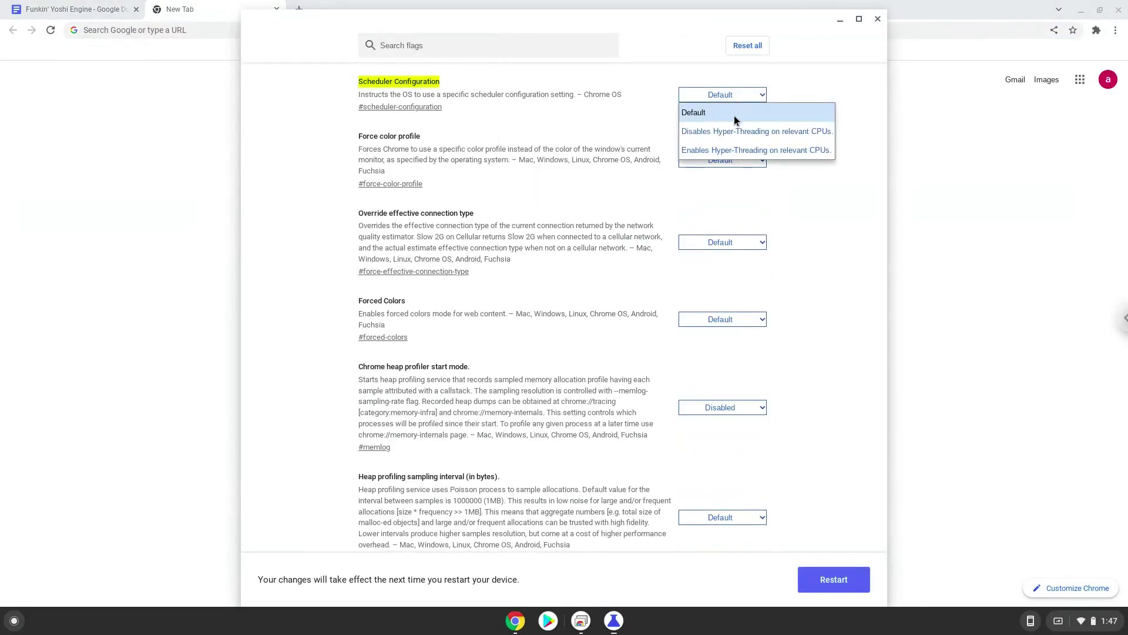
click(728, 151)
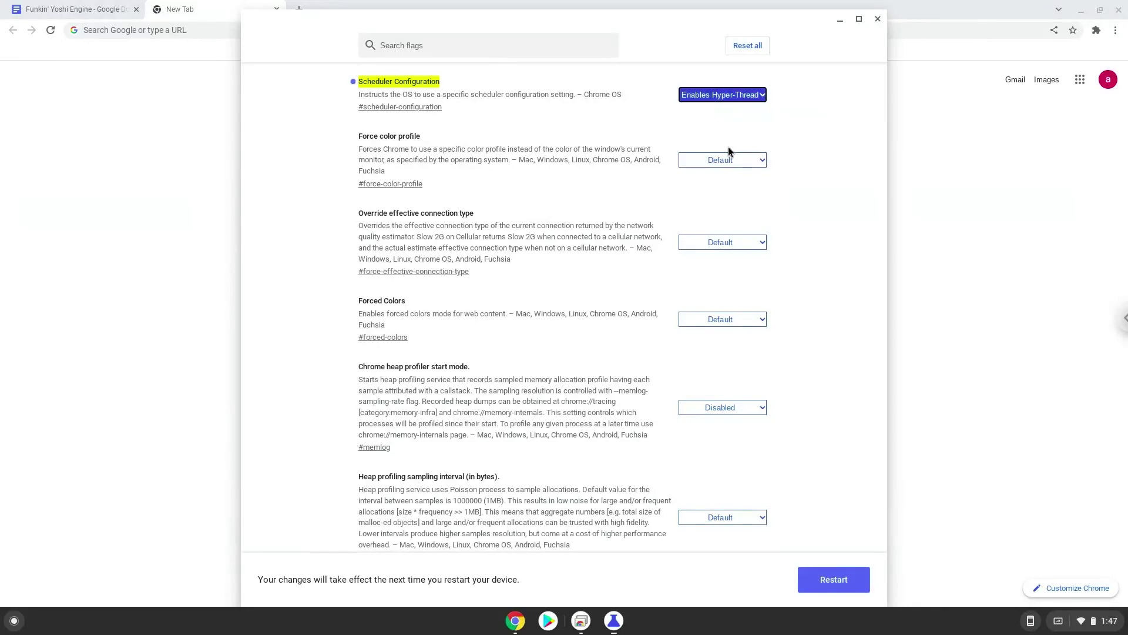
click(832, 581)
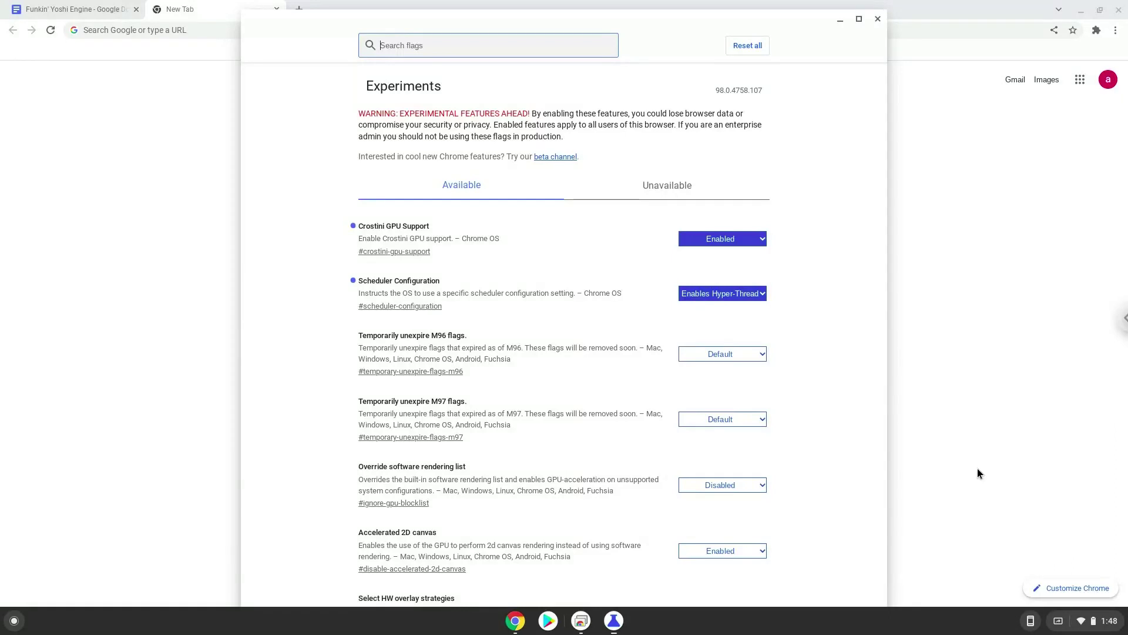
Step: Turn on the Linux development environment in the system's Developers settings and install it with the setup defaults
click(1074, 628)
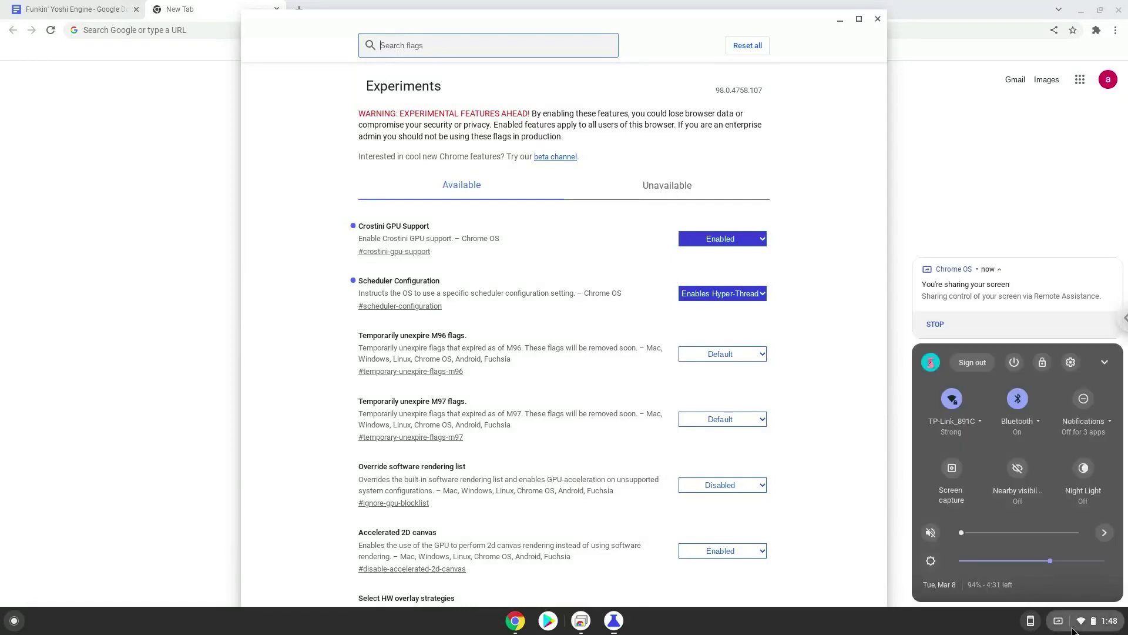
click(1072, 361)
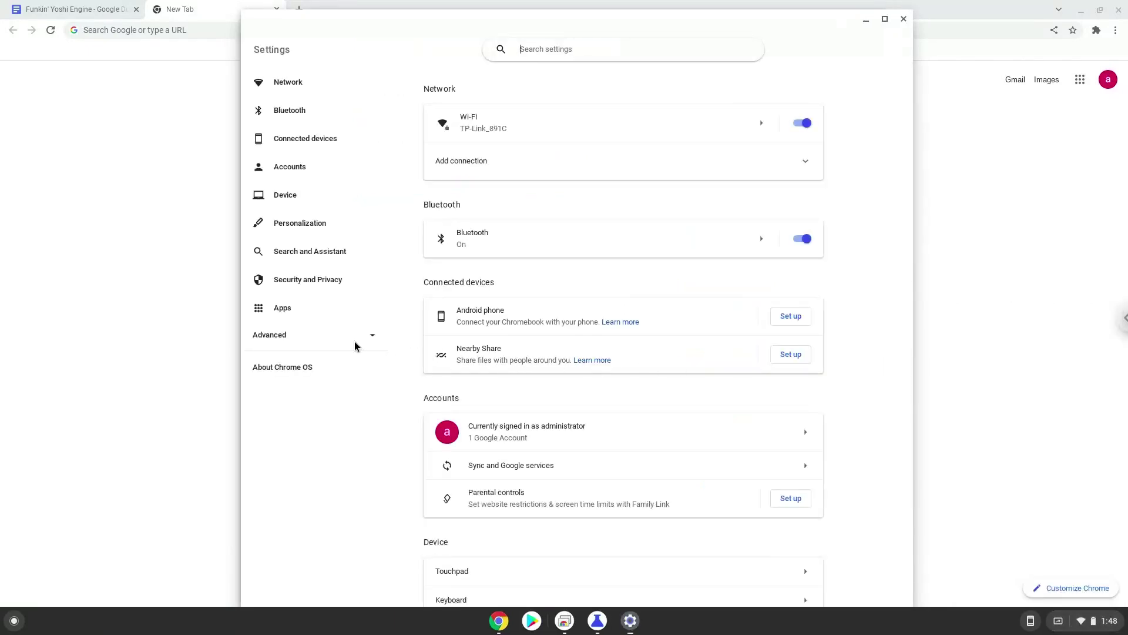
click(328, 340)
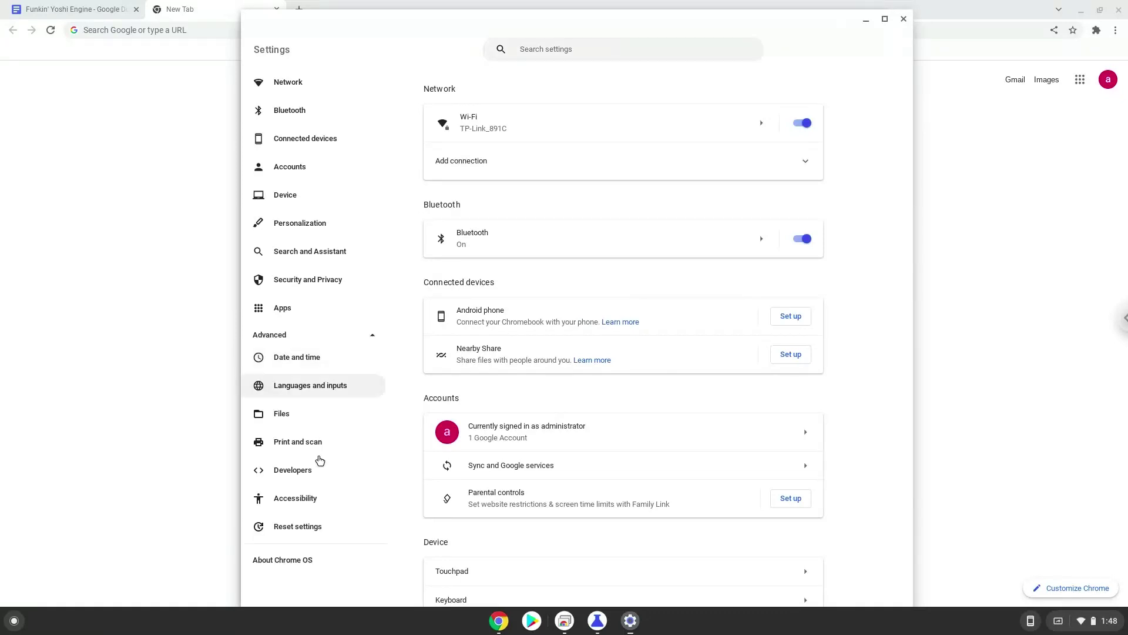
click(321, 475)
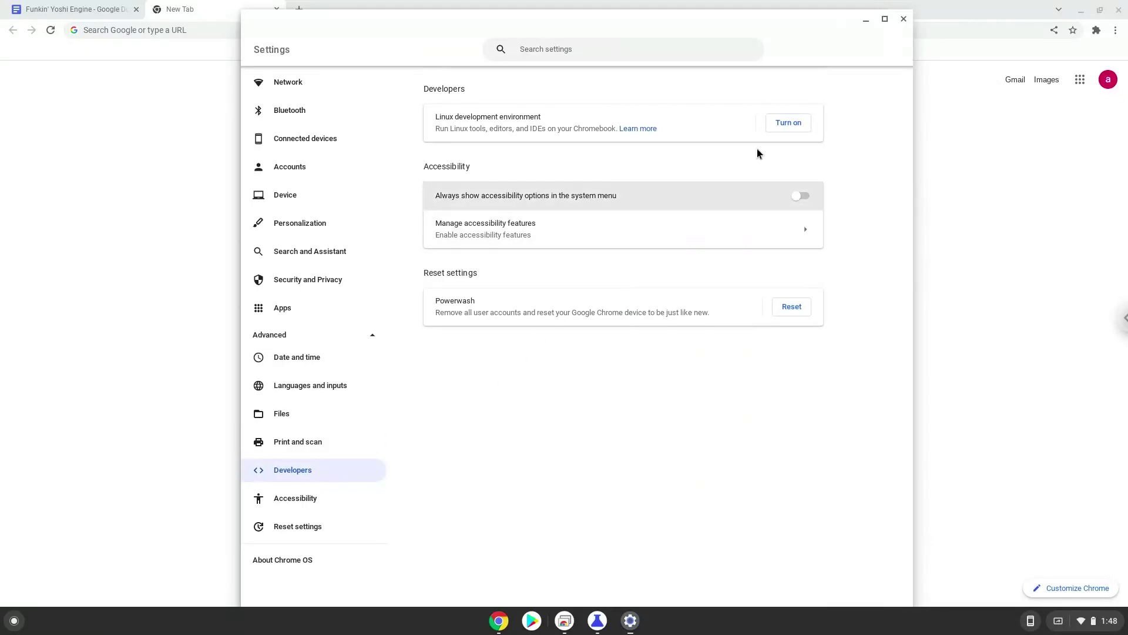
click(788, 125)
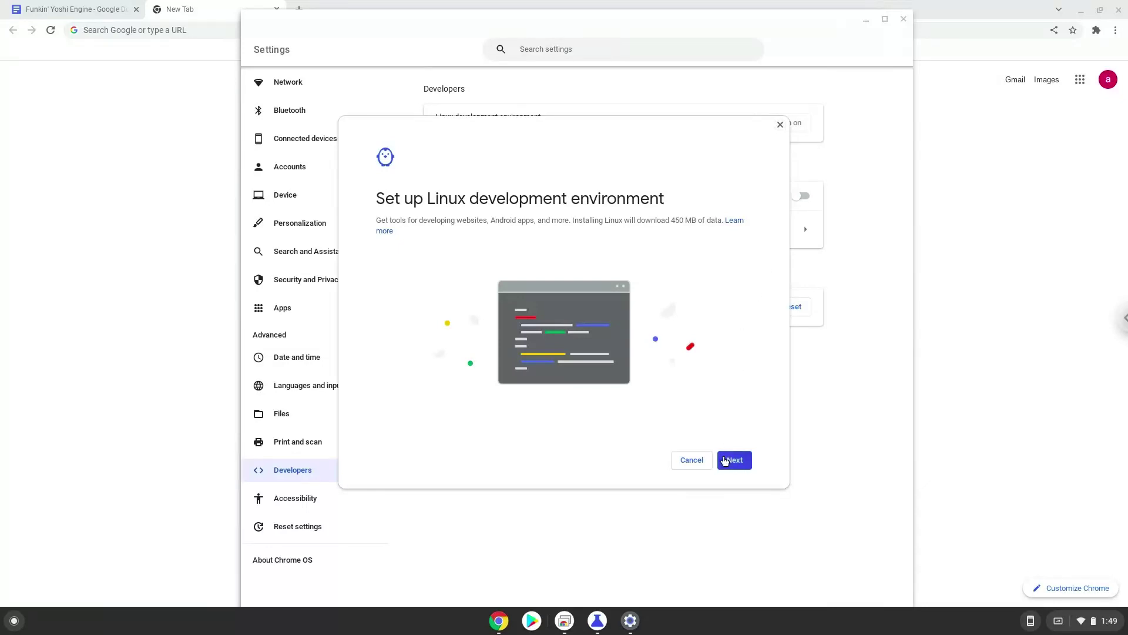
click(728, 460)
click(726, 460)
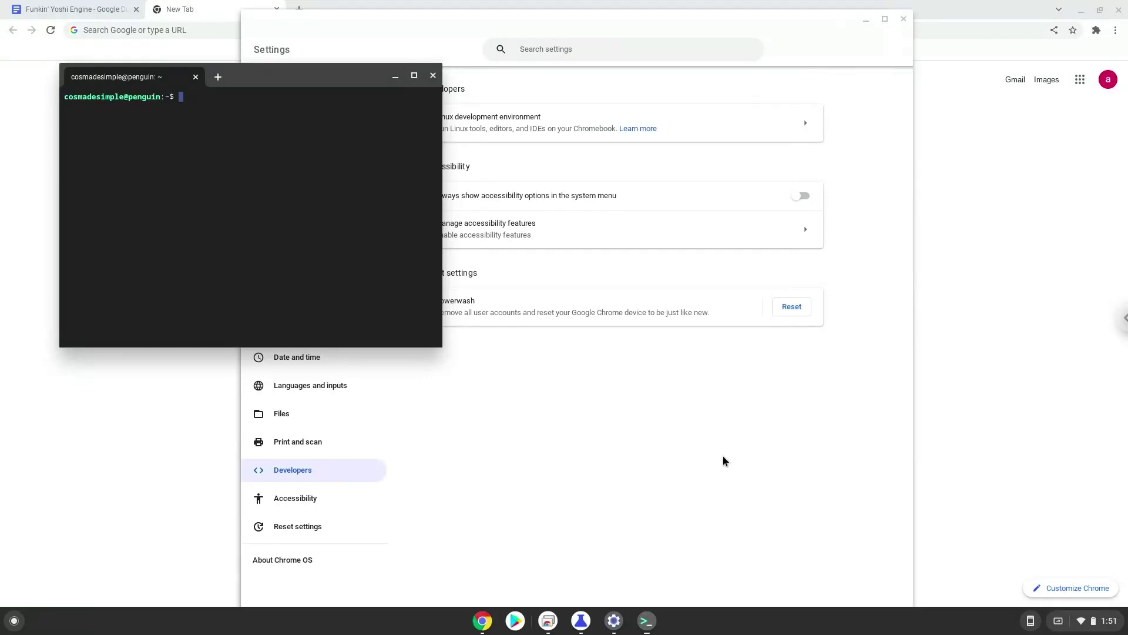
Step: Close the Terminal, Settings and Experiments flags windows
click(433, 77)
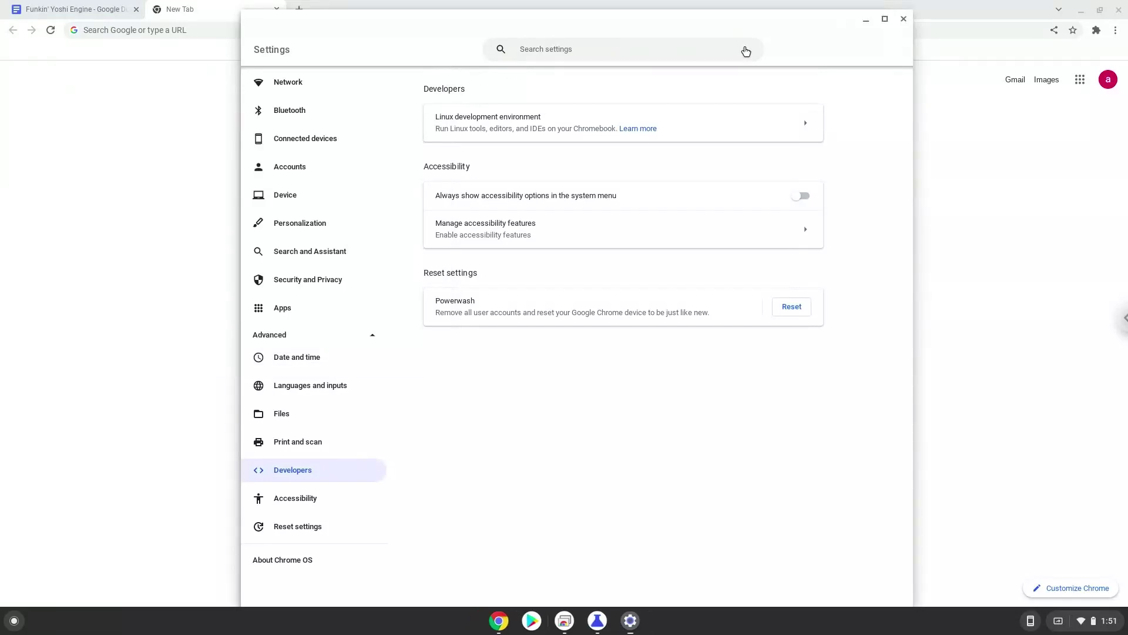
click(904, 21)
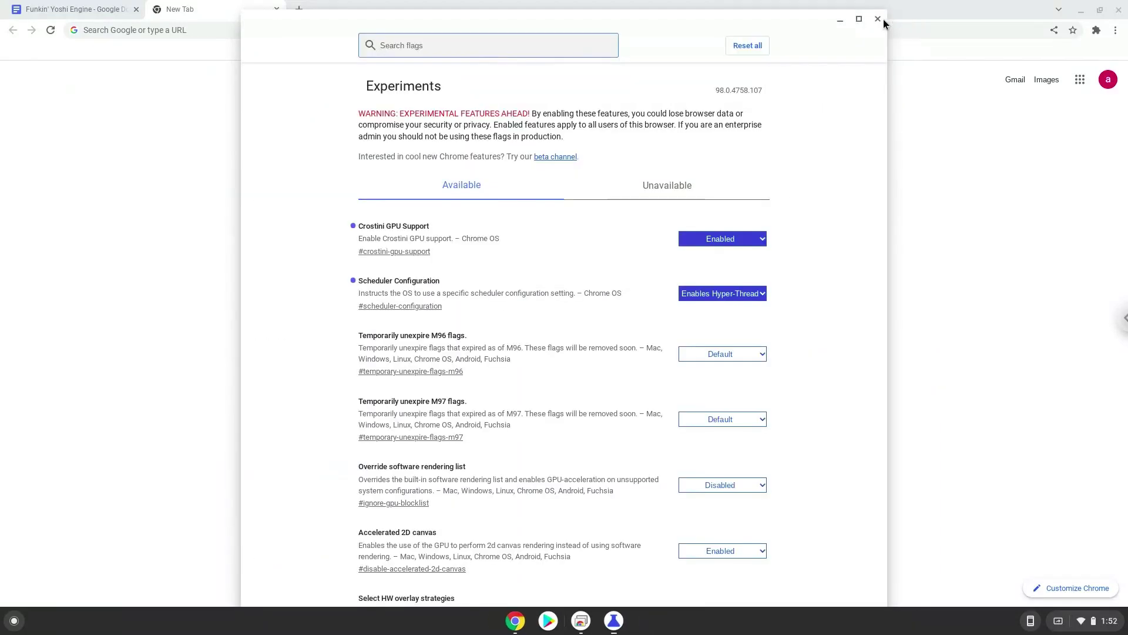
click(878, 21)
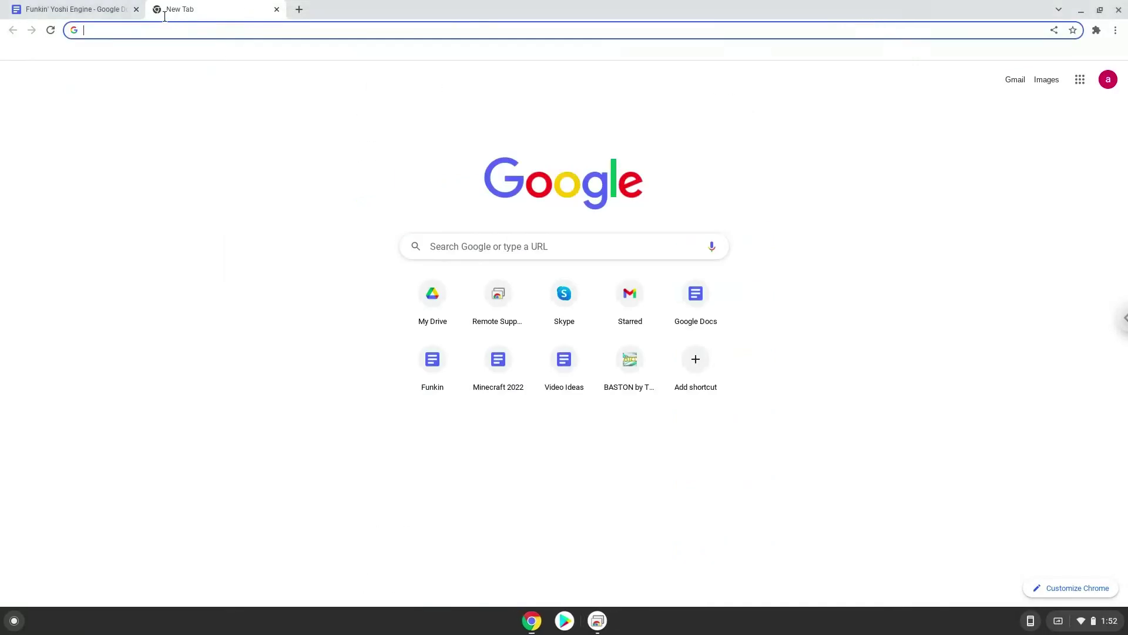
Step: Copy the command "sudo dpkg --add-architecture i386" from the Funkin' Yoshi Engine document
click(103, 12)
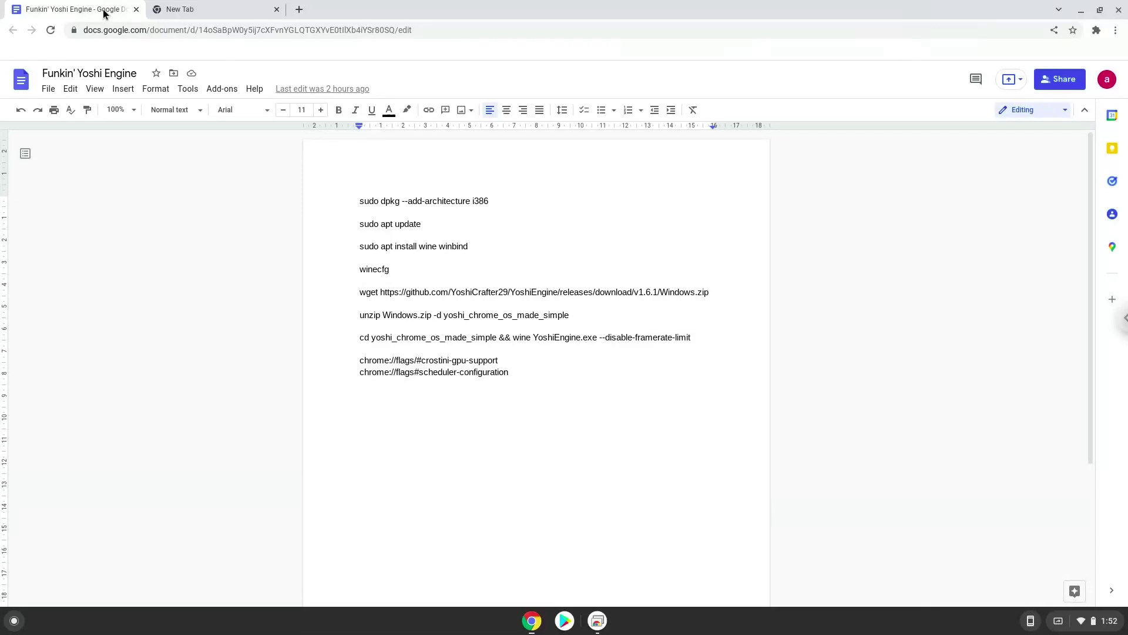
triple_click(387, 201)
right_click(386, 201)
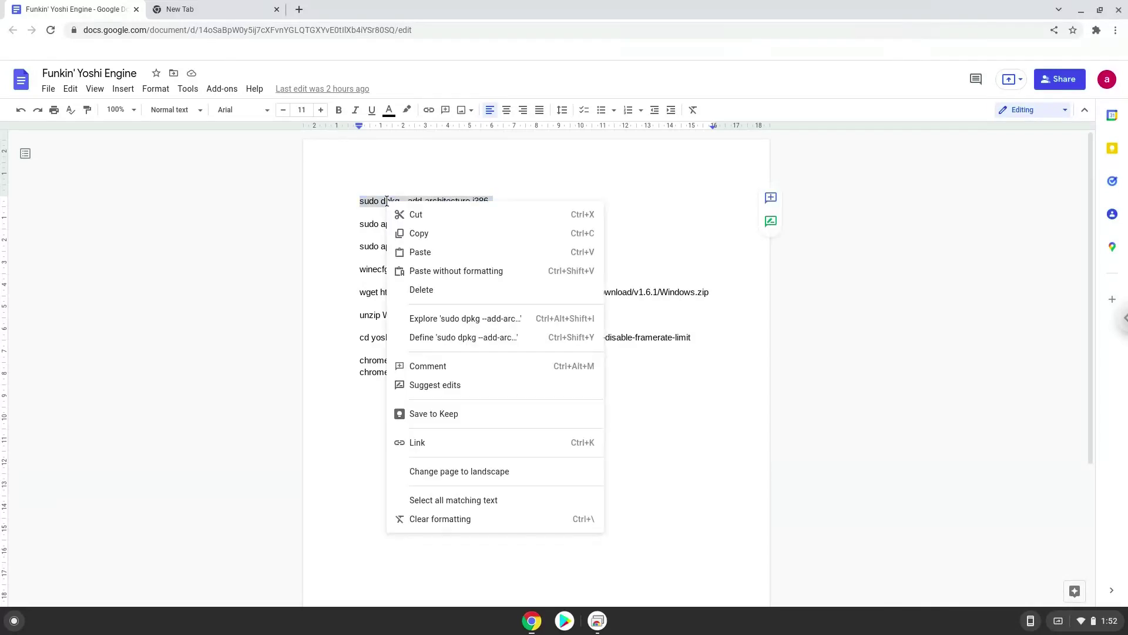
click(417, 233)
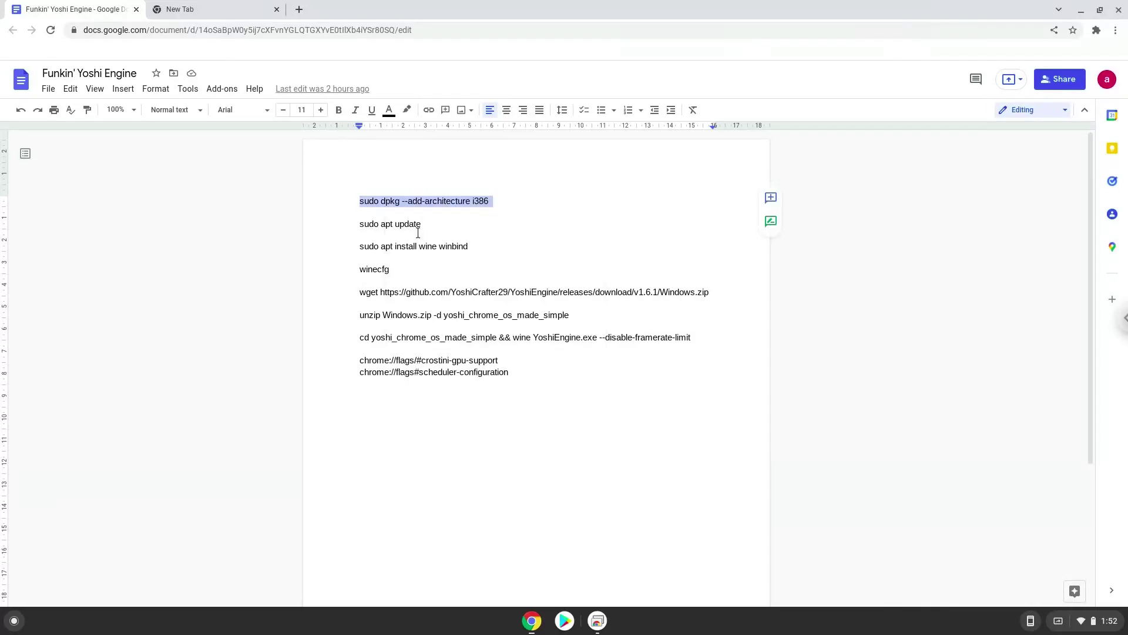
Step: Open the Terminal app in a maximized window and run the copied "sudo dpkg --add-architecture i386" command
click(14, 620)
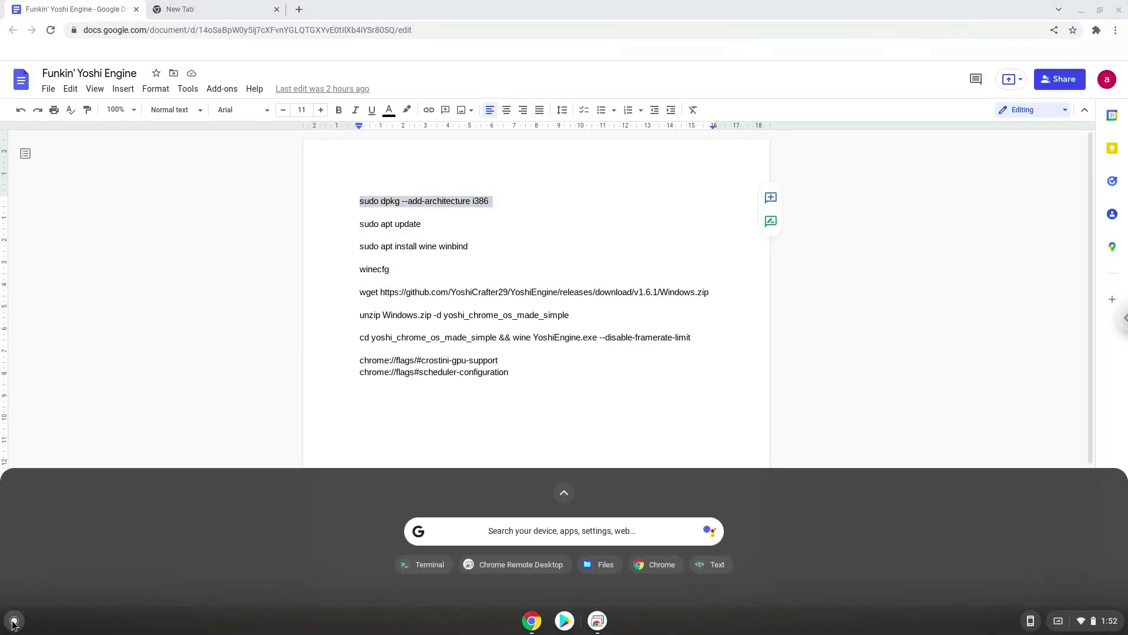
text(terminal)
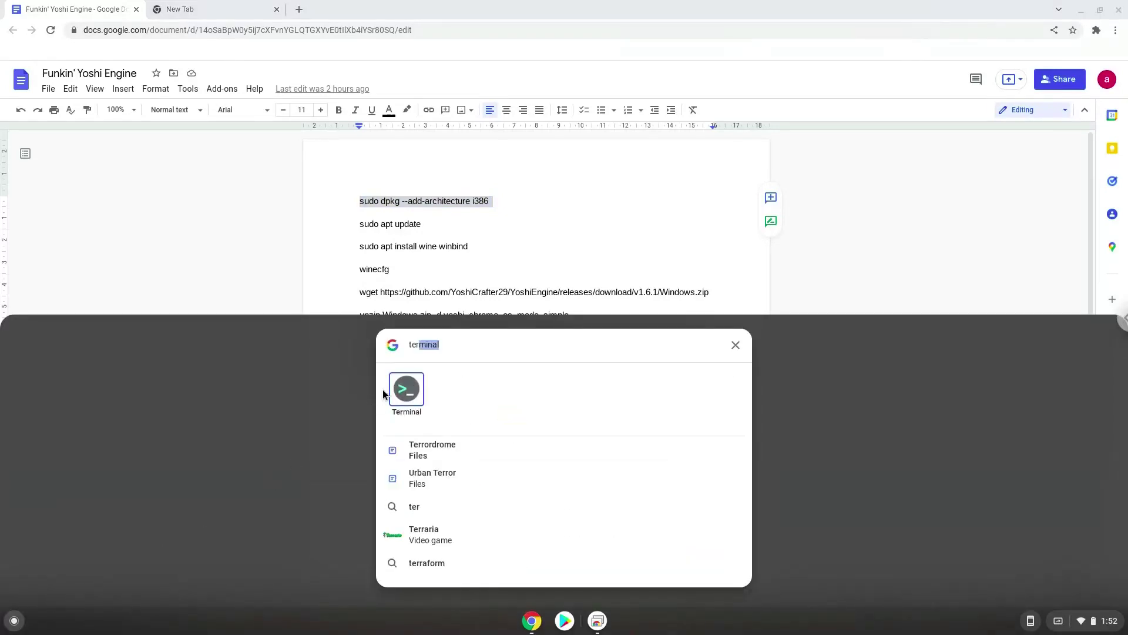
click(394, 381)
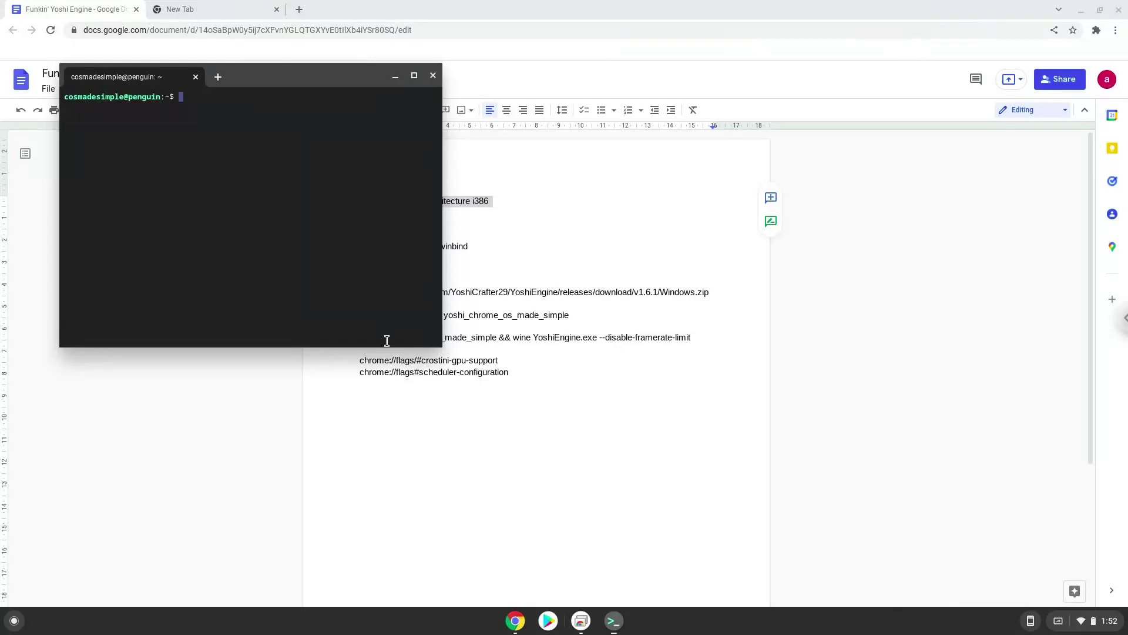
double_click(318, 71)
key(ctrl+shift+v)
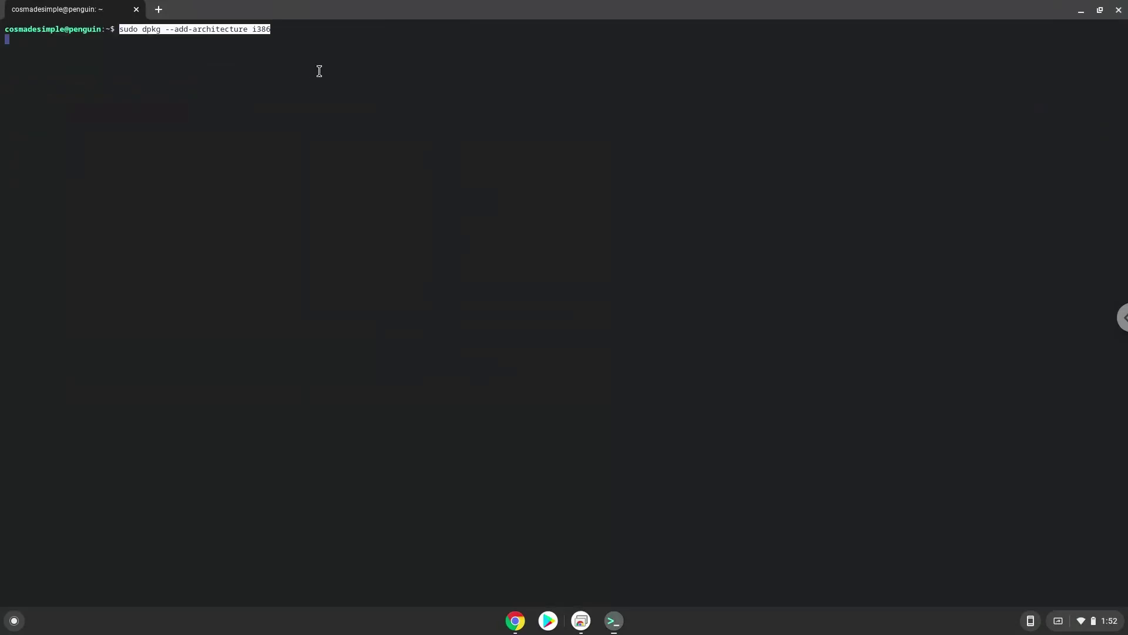
key(Return)
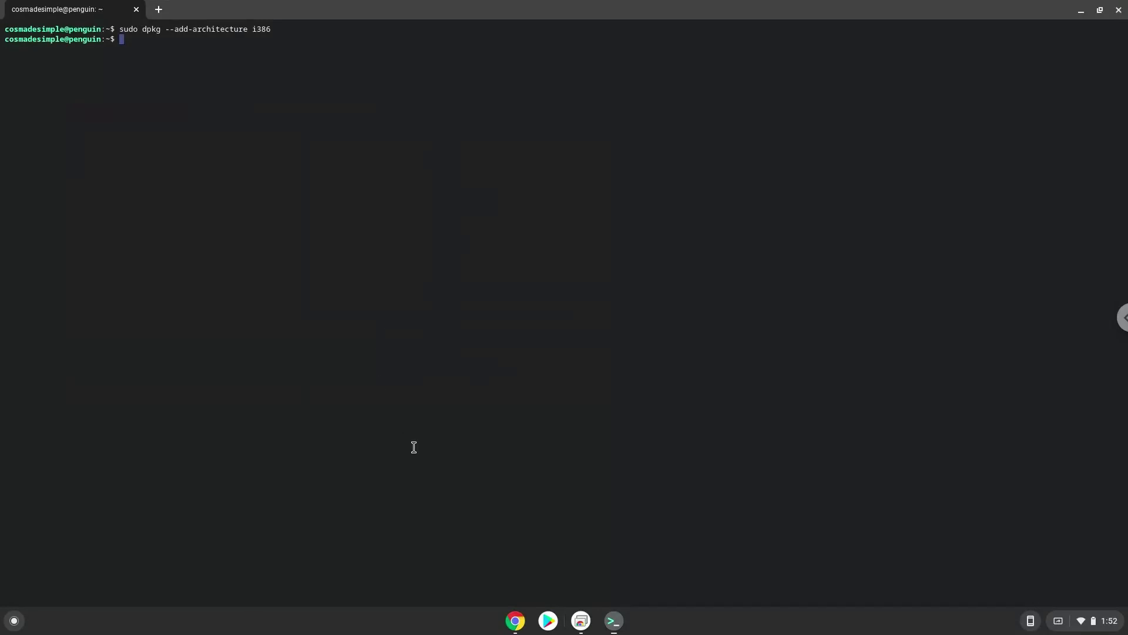
Step: Copy the command "sudo apt update" from the Funkin' Yoshi Engine document and run it in the Terminal
click(514, 621)
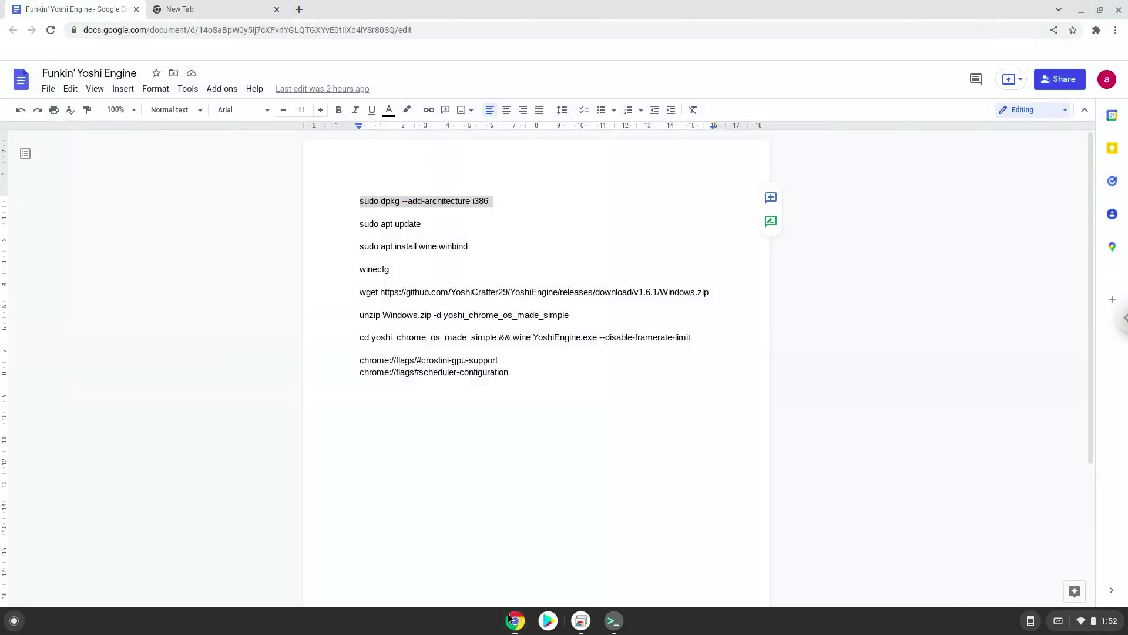
triple_click(400, 223)
right_click(401, 225)
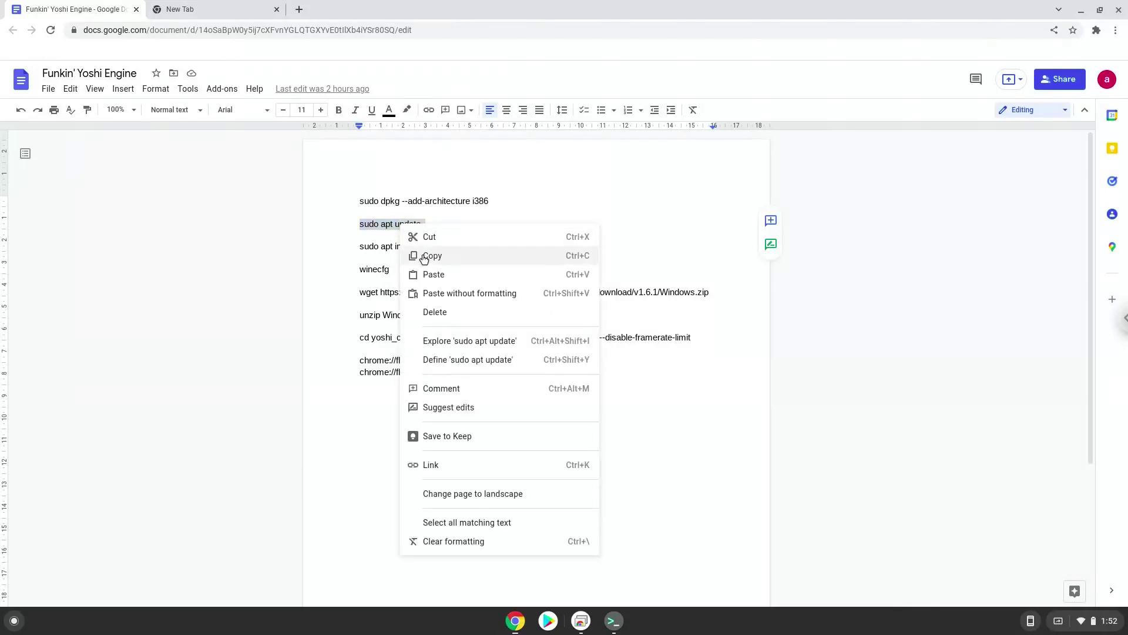
click(421, 255)
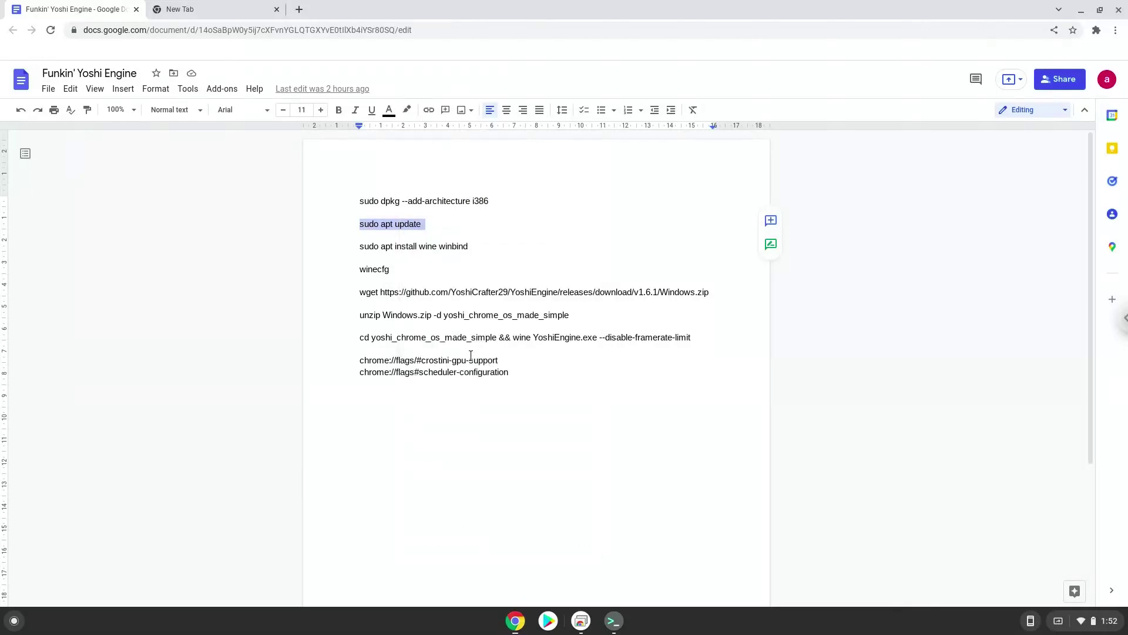
click(613, 620)
key(ctrl+shift+v)
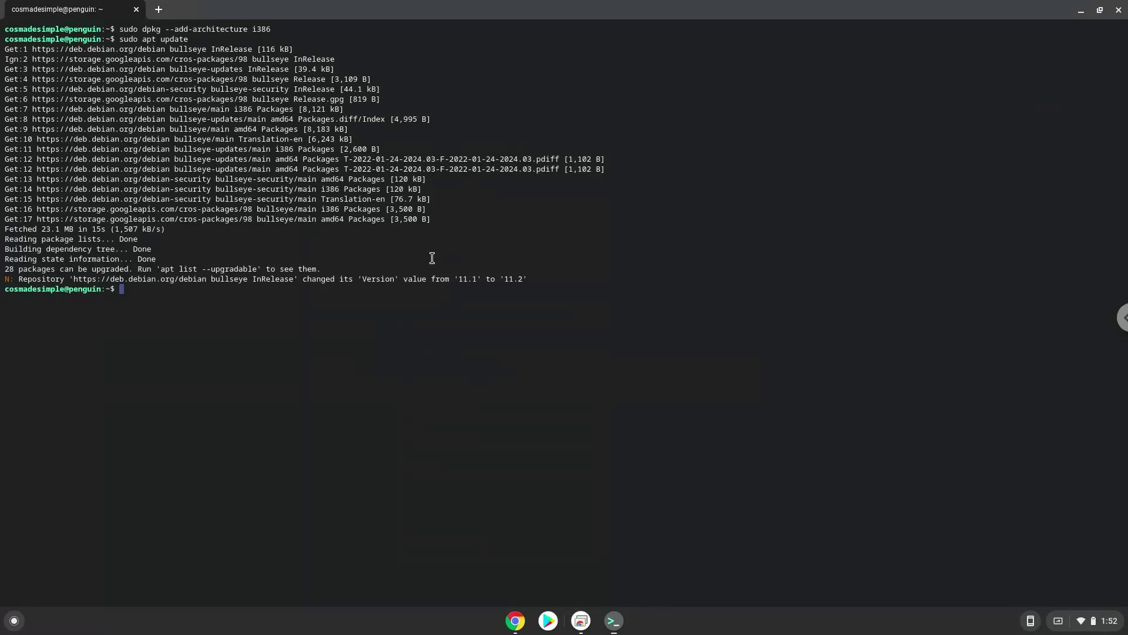
Step: Copy "sudo apt install wine winbind" from the document, run it in the Terminal and accept the package installation
click(515, 621)
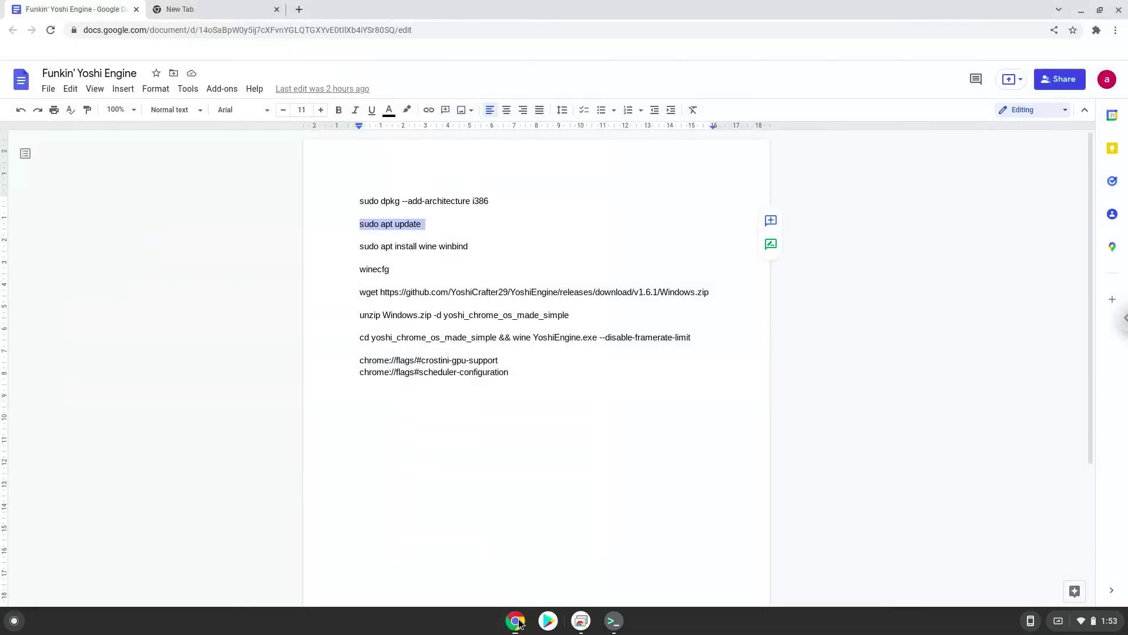
triple_click(454, 246)
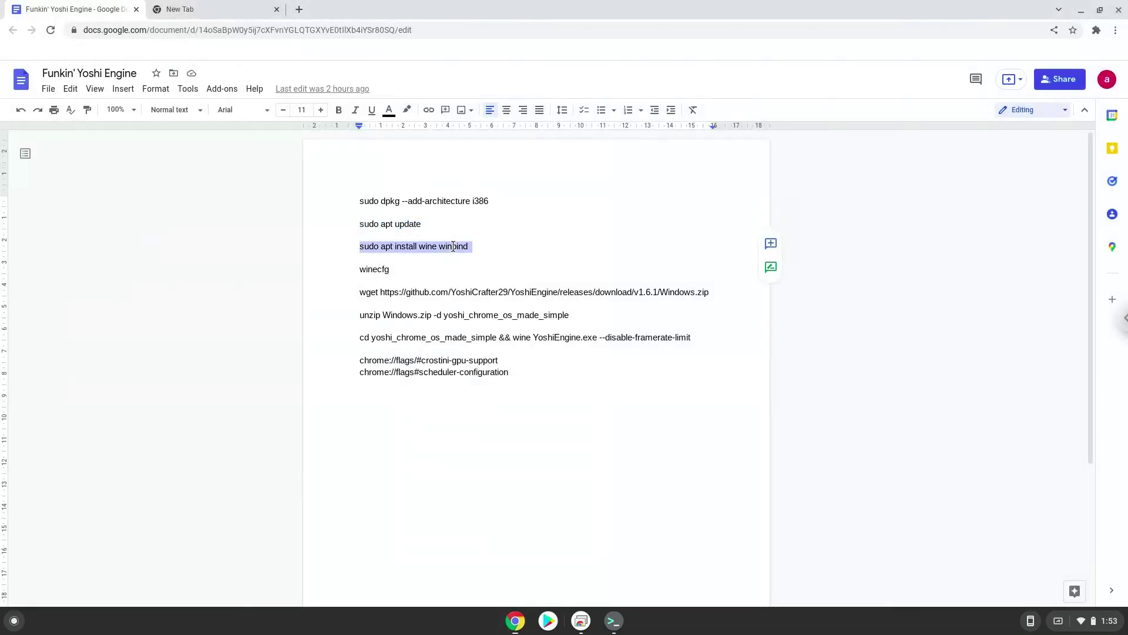
right_click(453, 246)
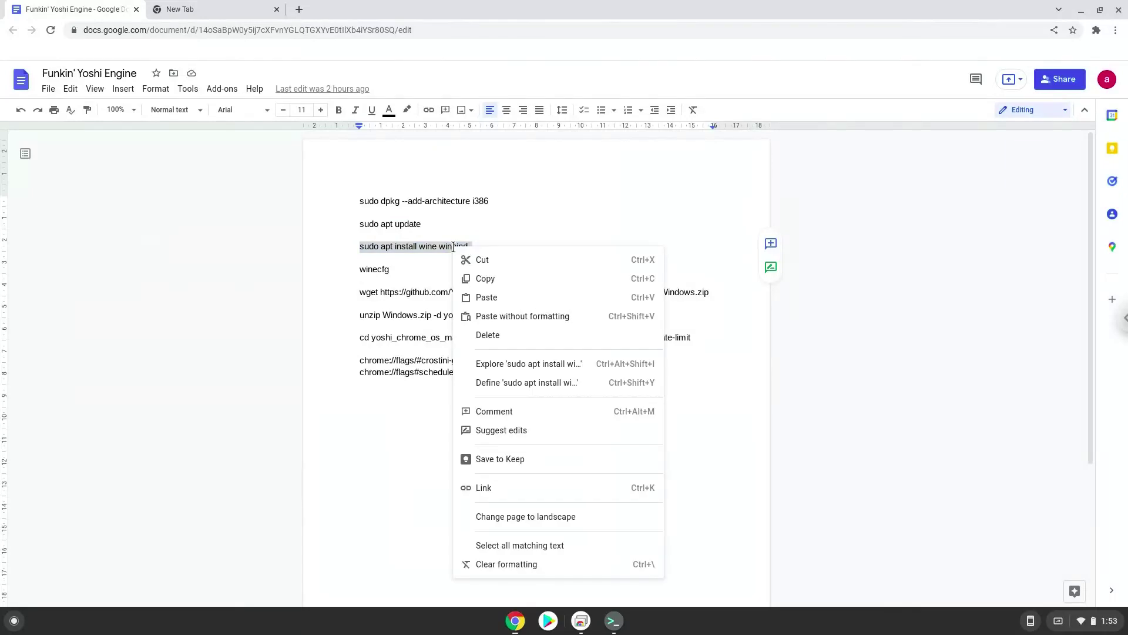
click(484, 287)
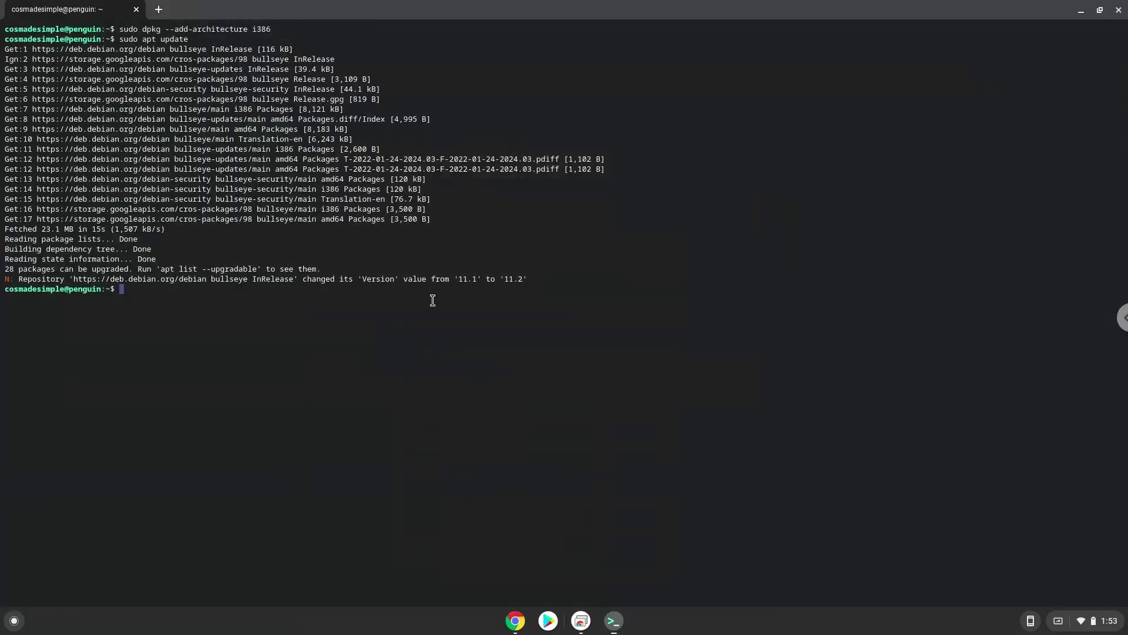
key(ctrl+shift+v)
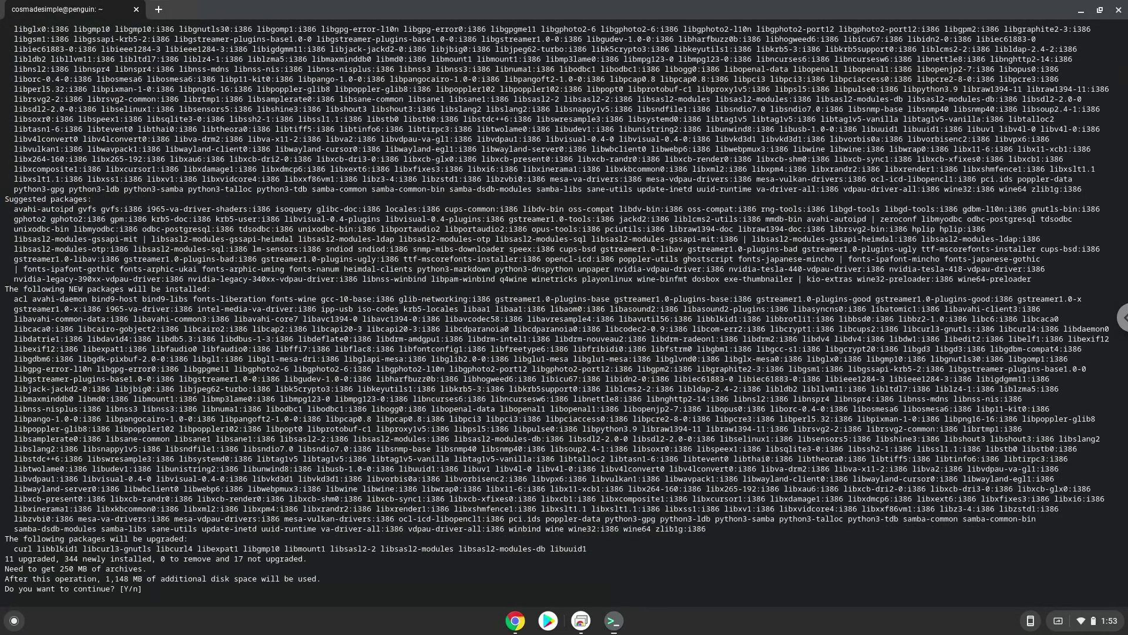
key(Return)
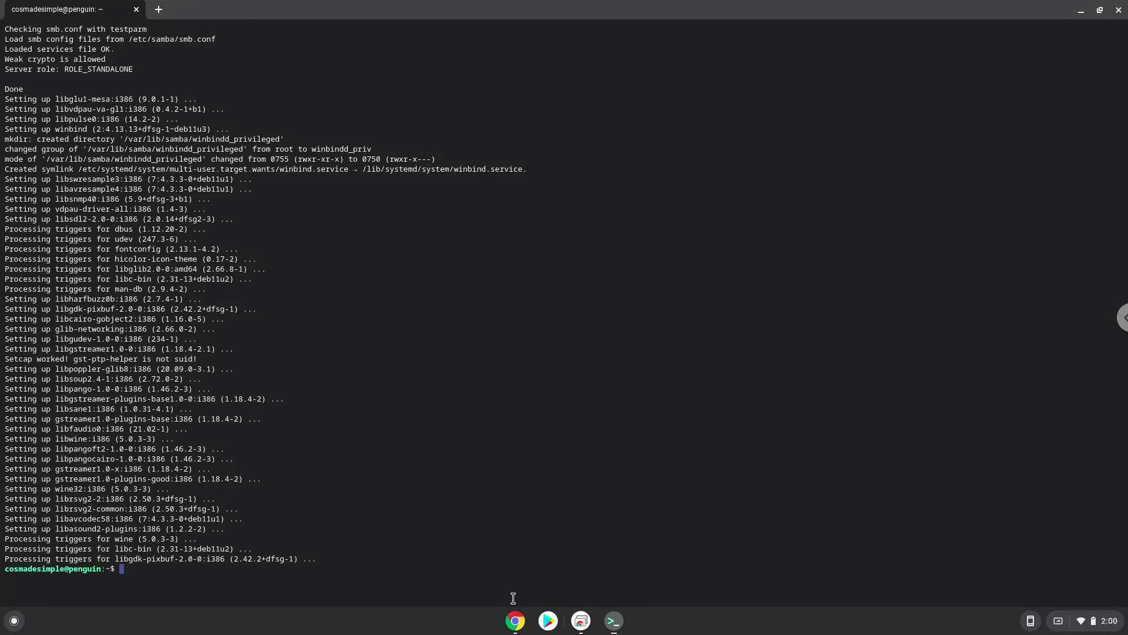
Step: Copy "winecfg" from the document, run it in the Terminal and close the Wine configuration window without changing any settings
click(514, 621)
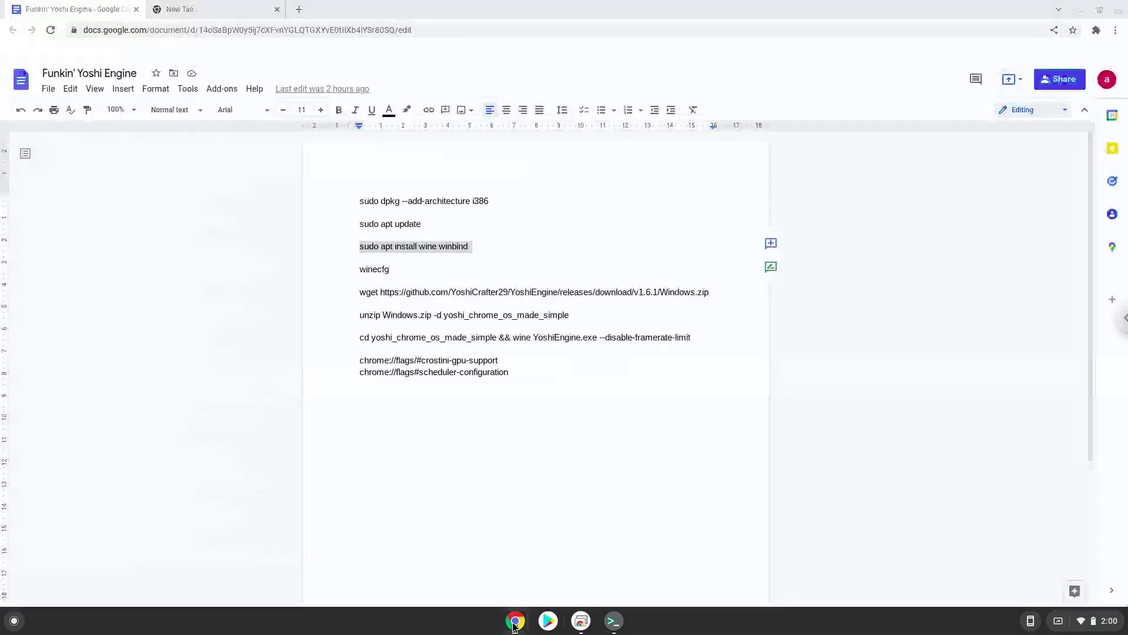
triple_click(381, 270)
right_click(380, 270)
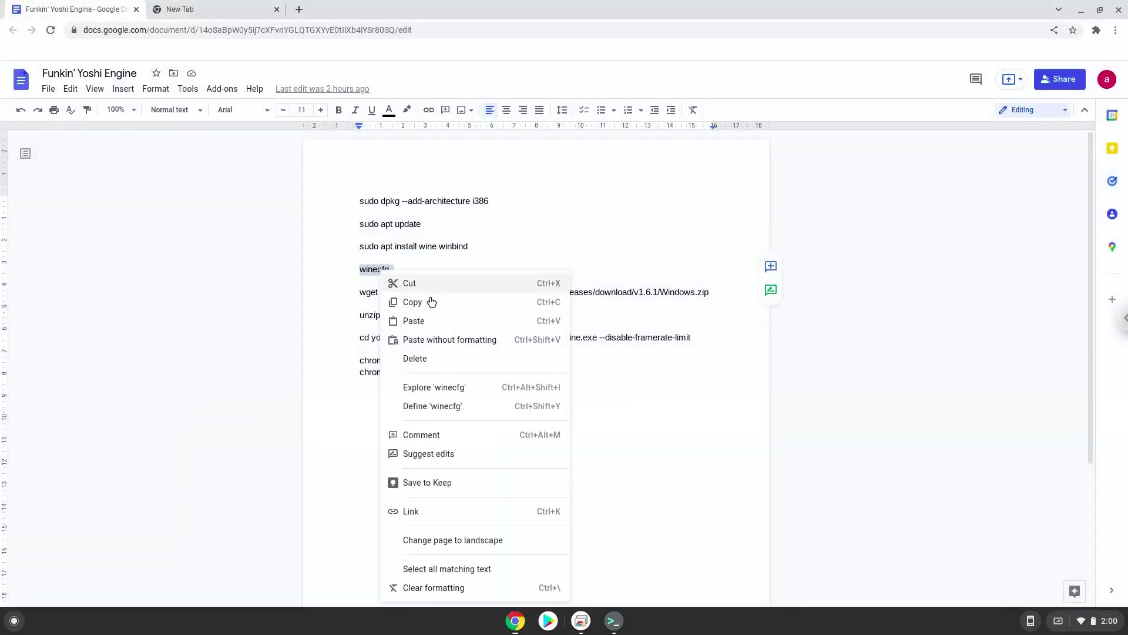
click(431, 303)
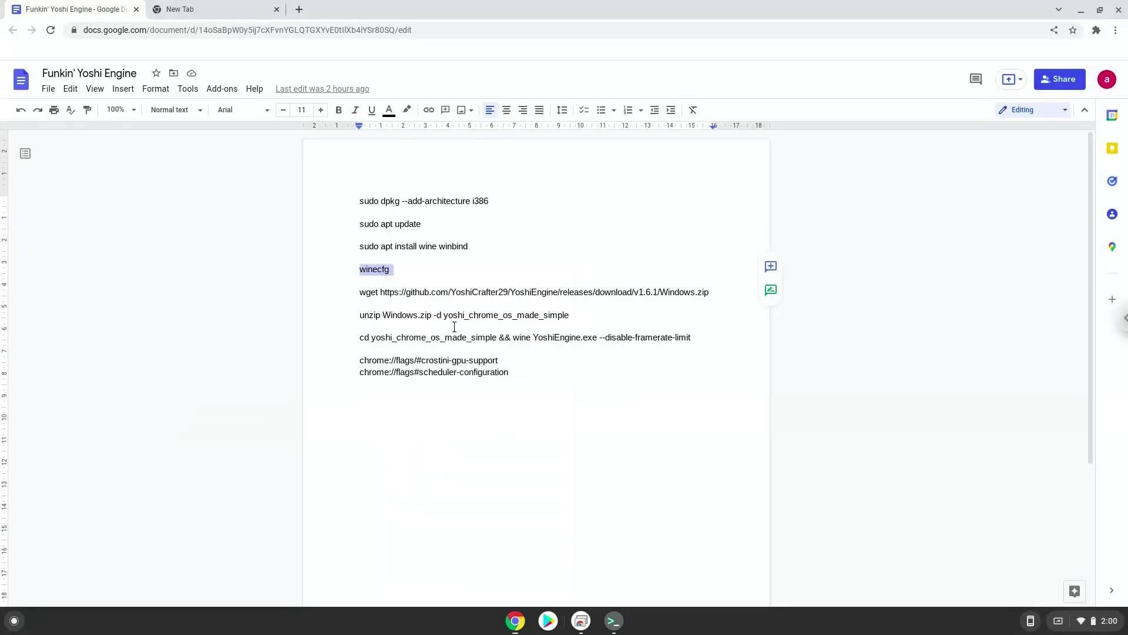
click(613, 623)
key(ctrl+shift+v)
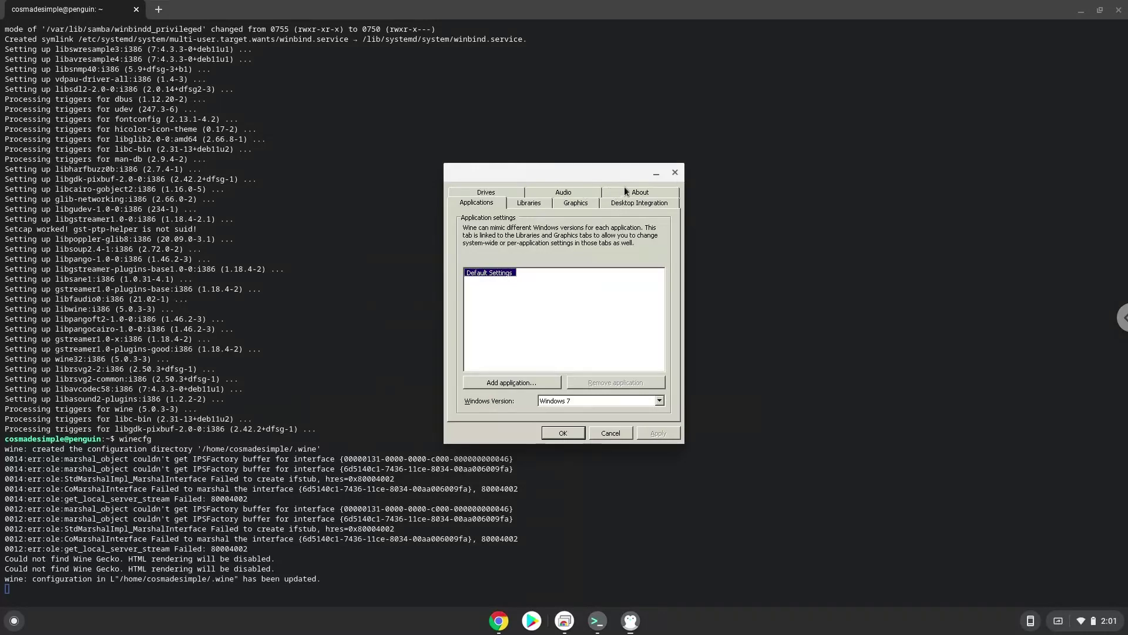
click(675, 172)
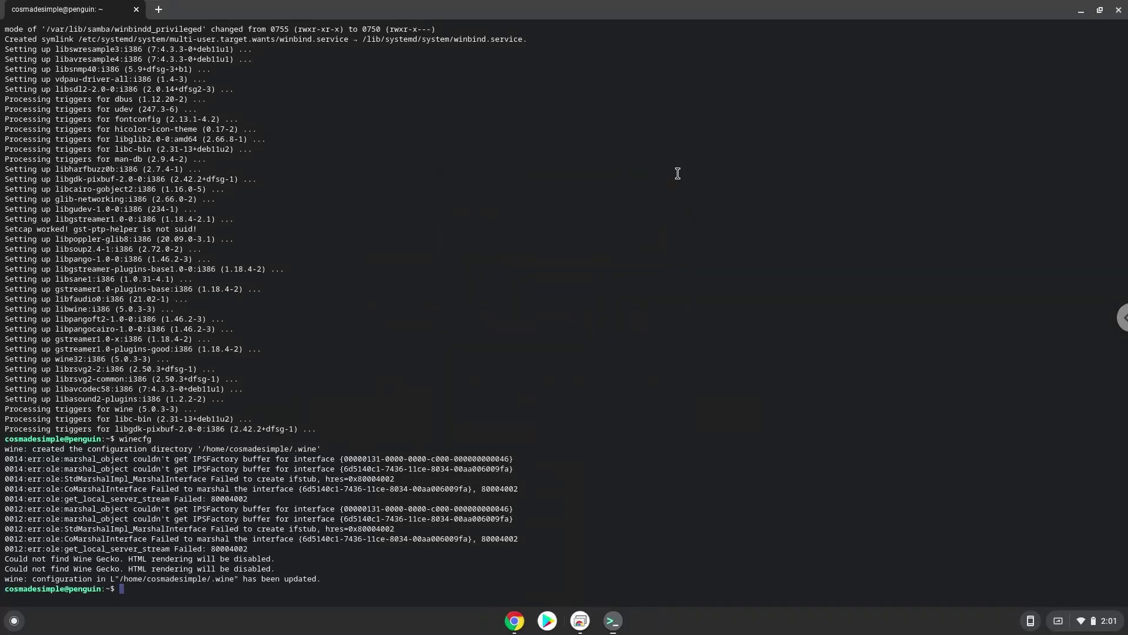
click(515, 621)
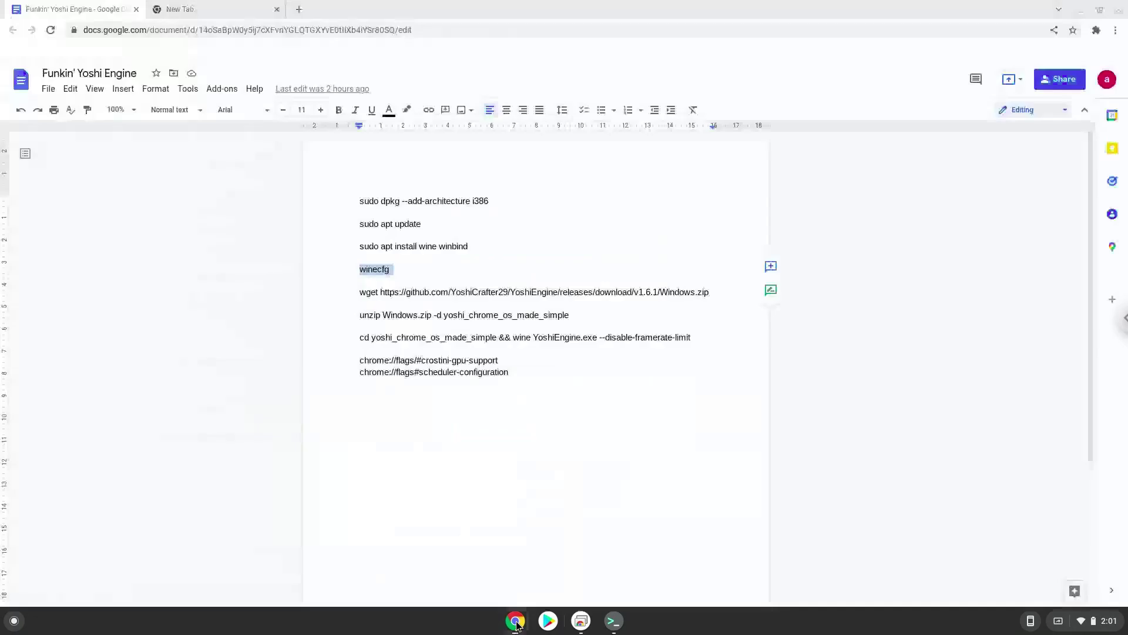
triple_click(447, 291)
right_click(447, 290)
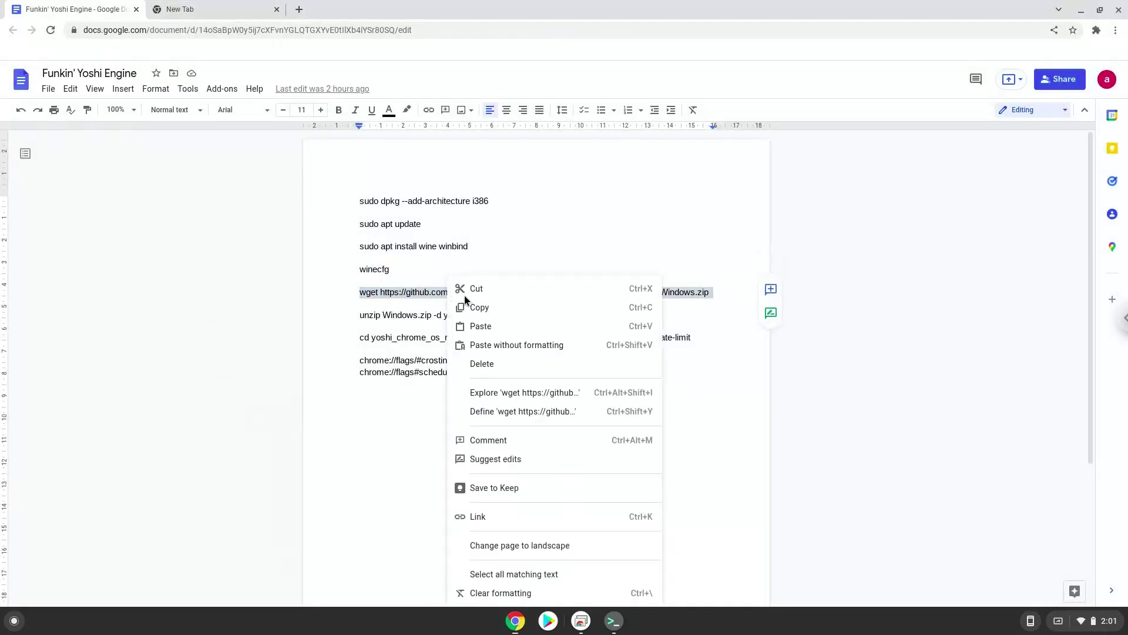
click(473, 306)
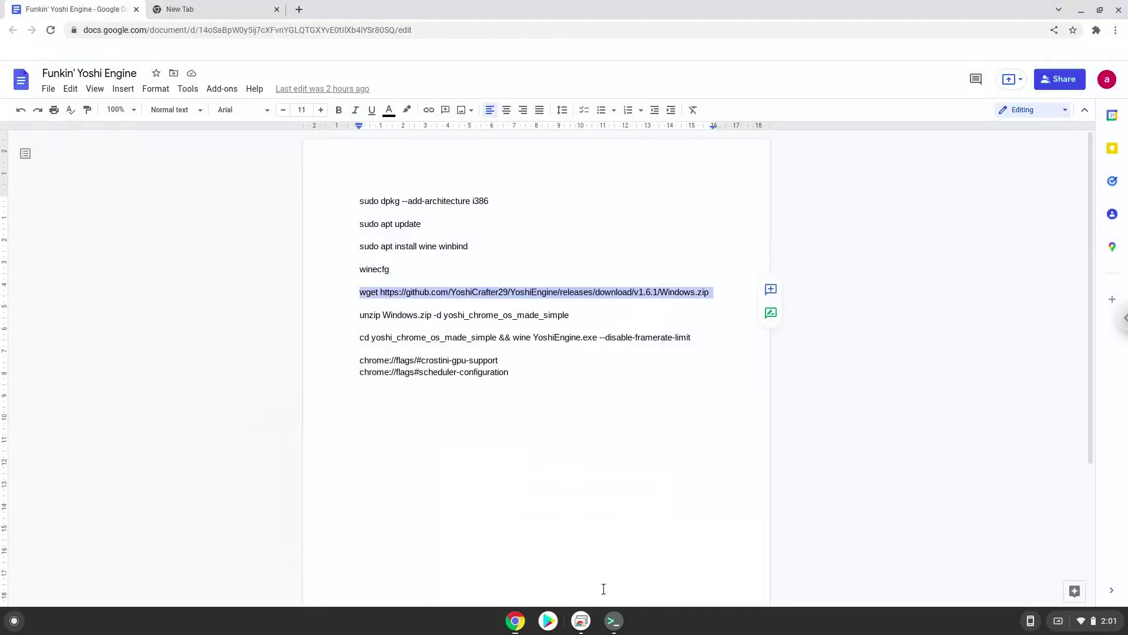
click(622, 621)
key(ctrl+shift+v)
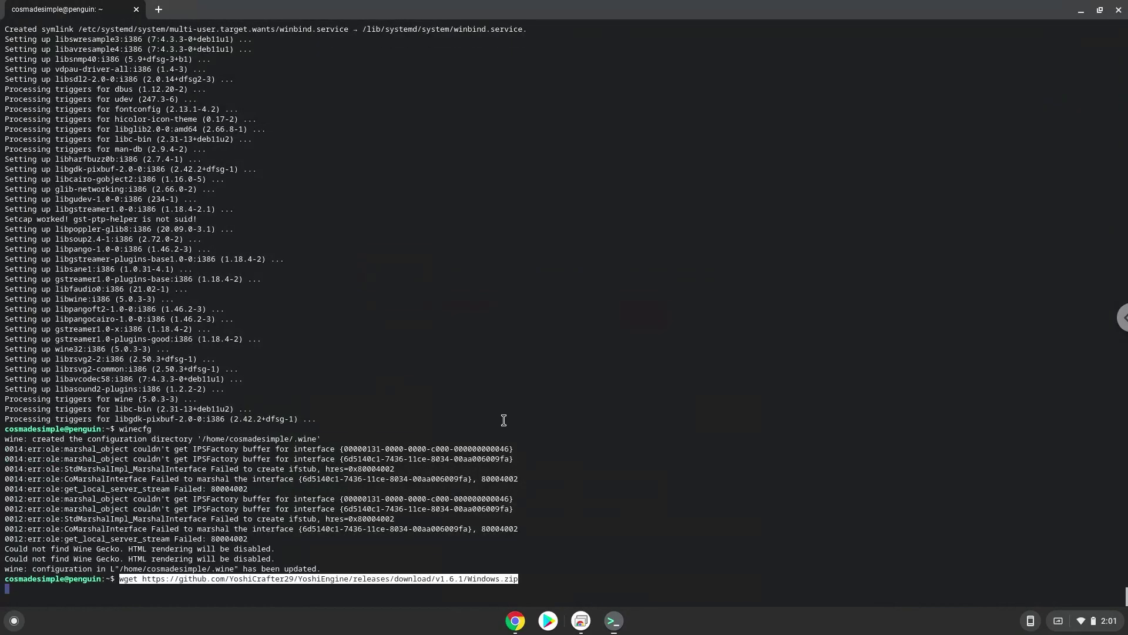
key(Return)
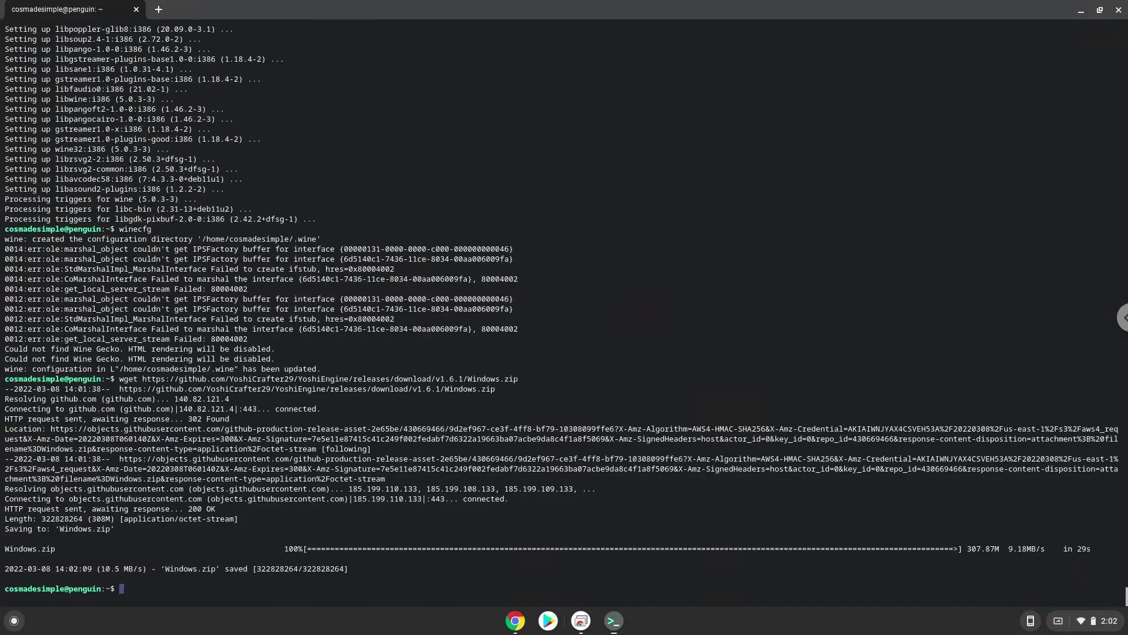
Step: Copy "unzip Windows.zip -d yoshi_chrome_os_made_simple" from the document and run it in the Terminal to extract the archive
click(515, 621)
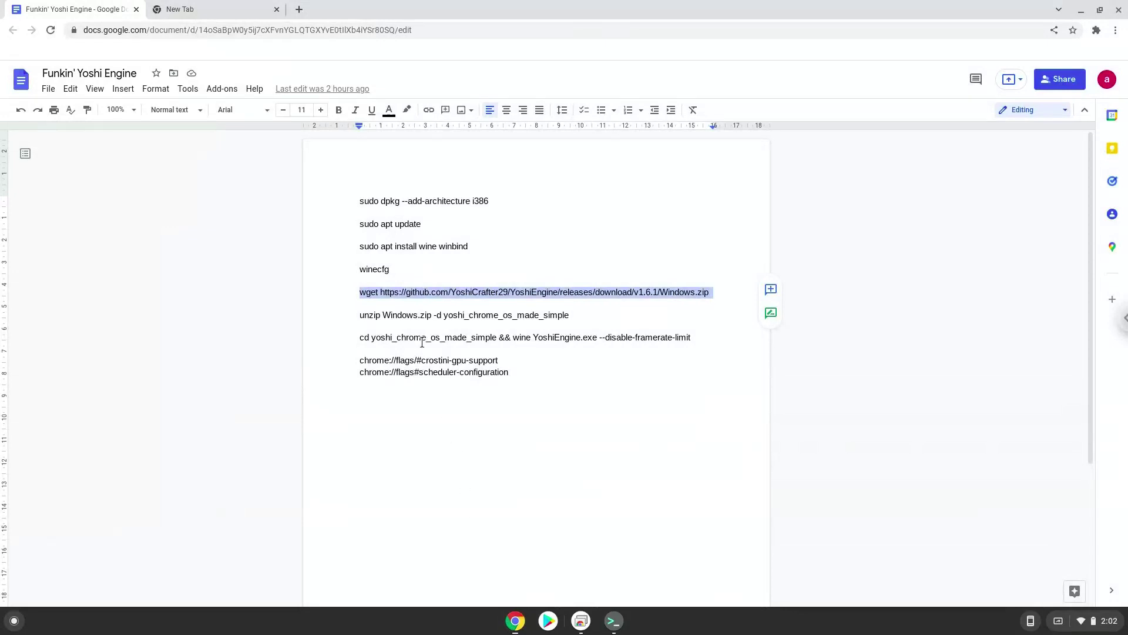
triple_click(412, 319)
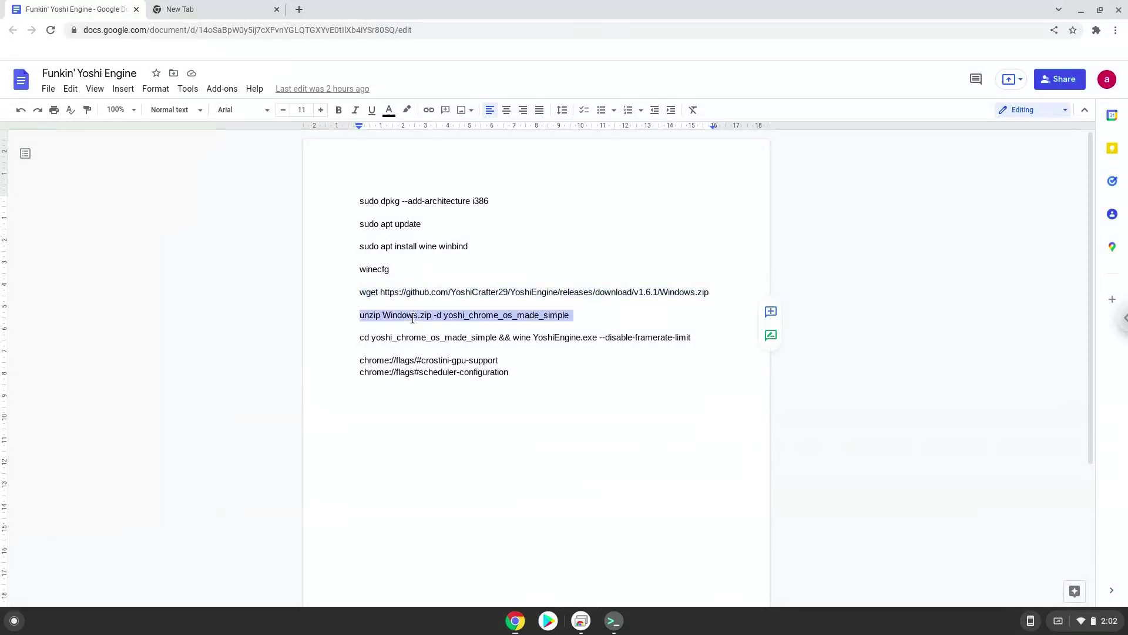
right_click(413, 319)
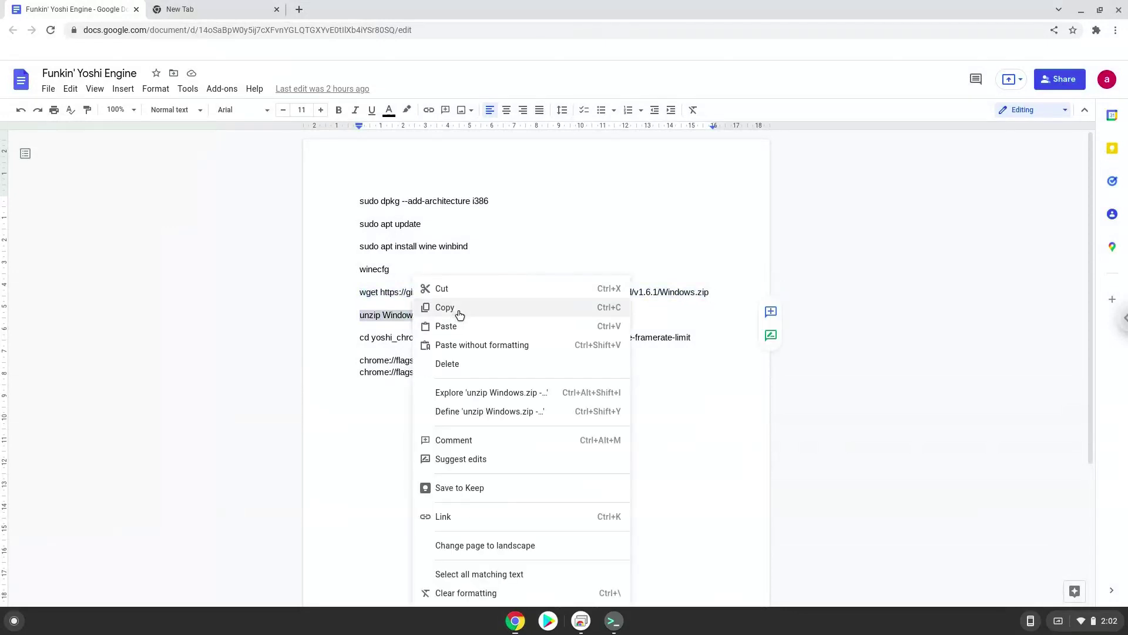
click(459, 316)
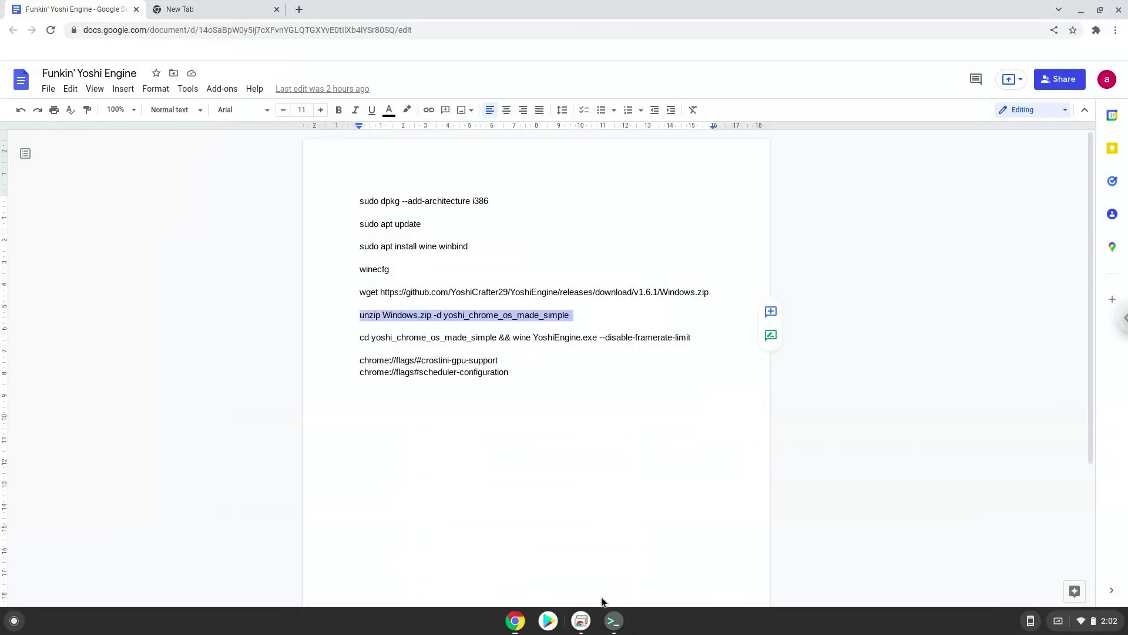
click(613, 620)
key(ctrl+shift+v)
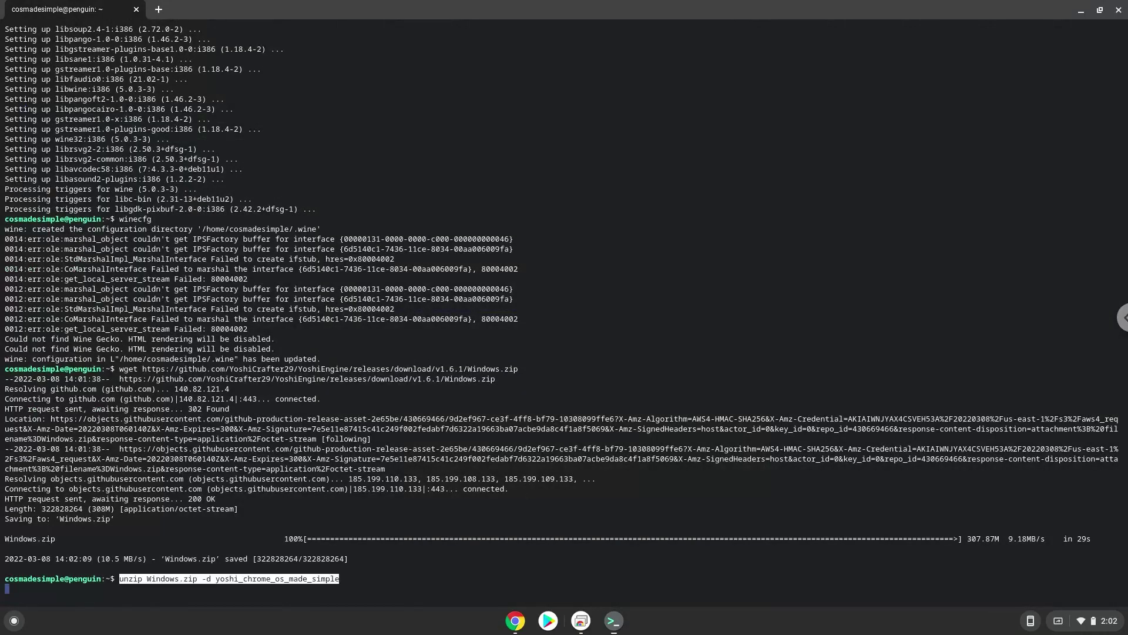
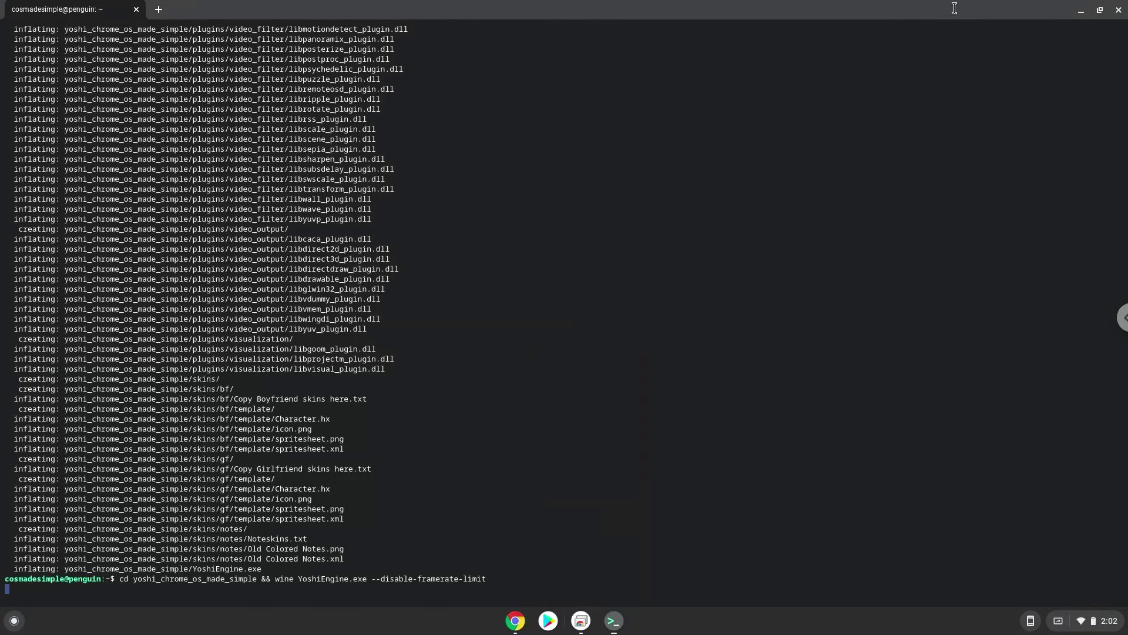
Step: Minimize the Terminal and document windows, and open Story Mode in the maximized Yoshi Engine game window
click(1079, 12)
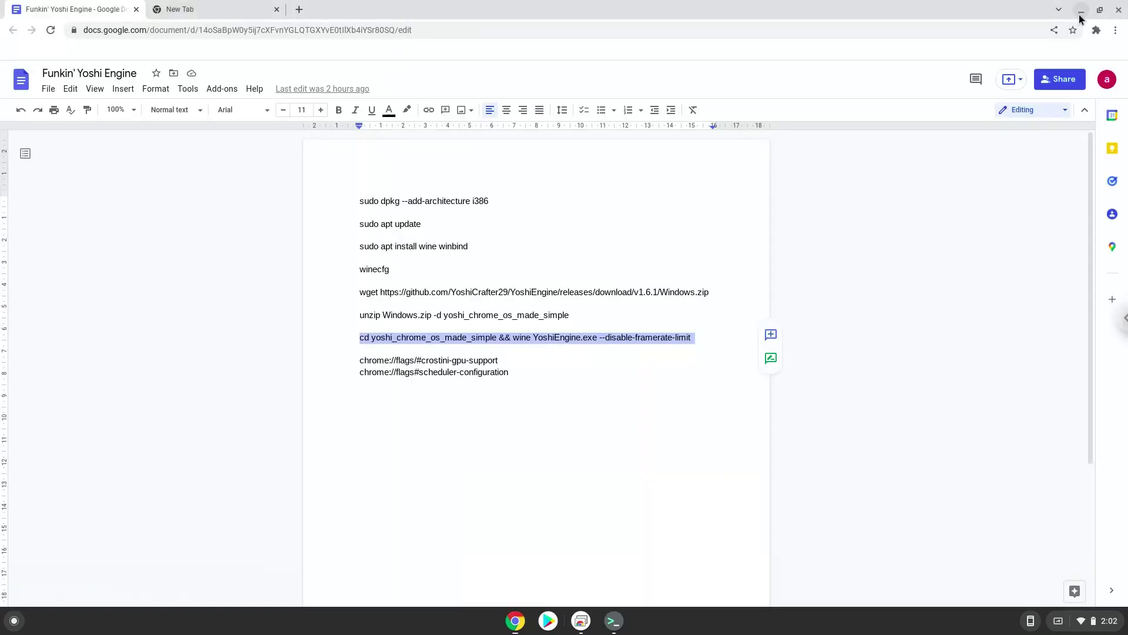
click(1080, 11)
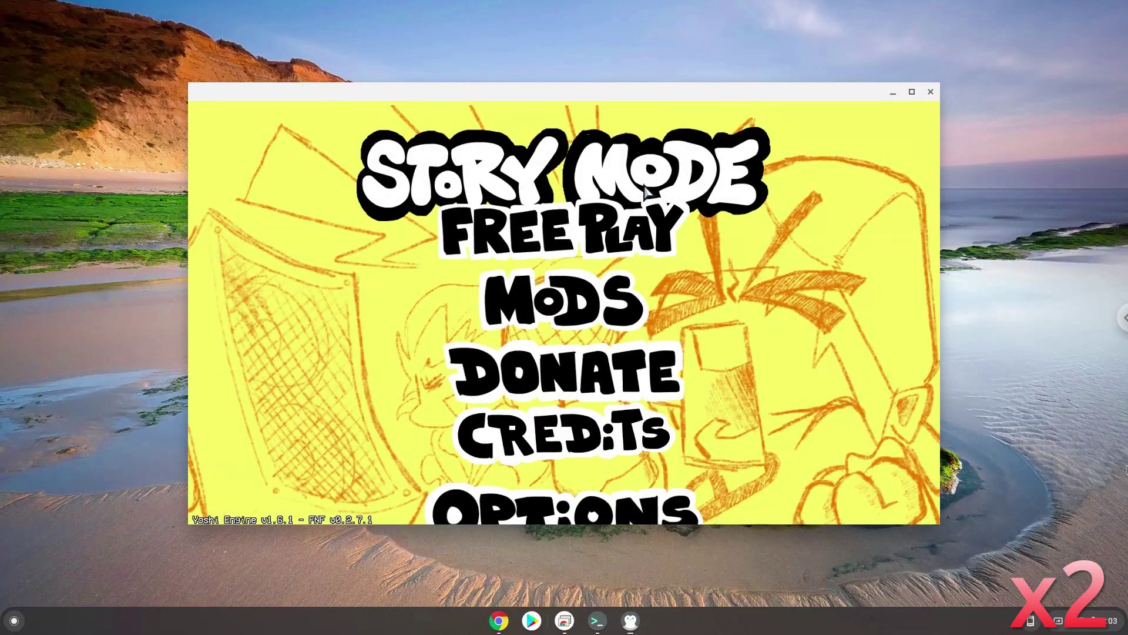
click(913, 93)
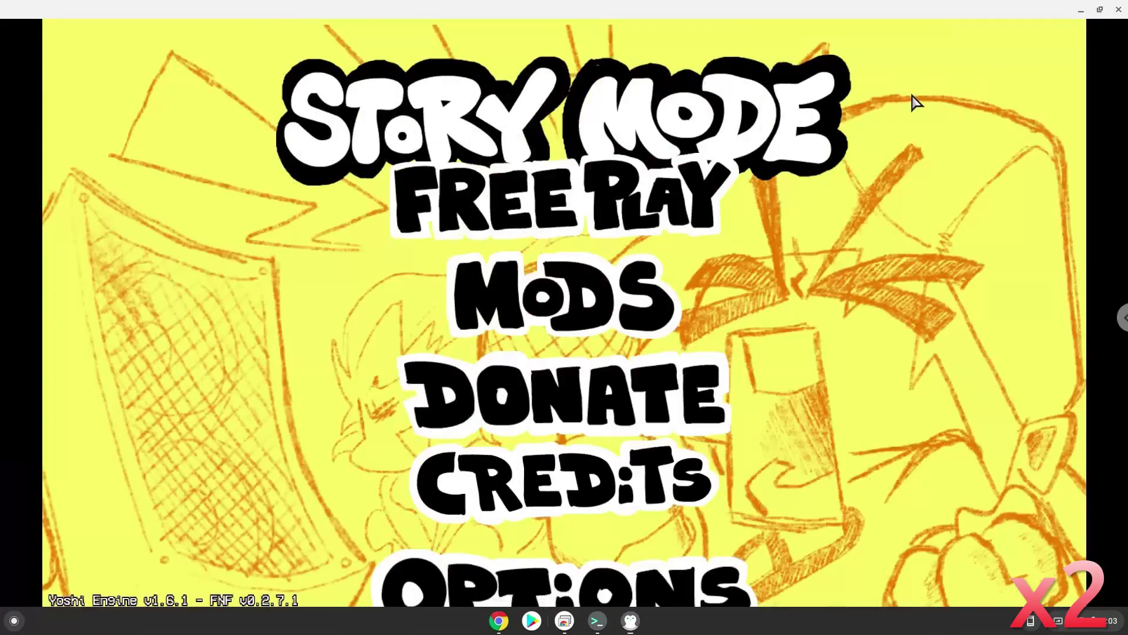
key(Return)
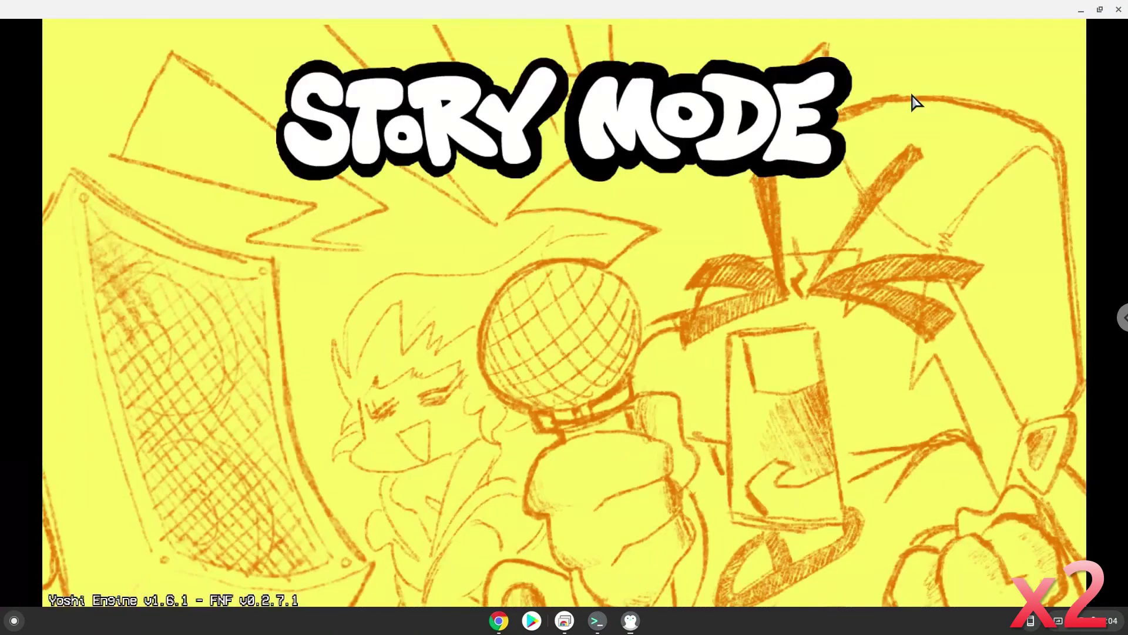